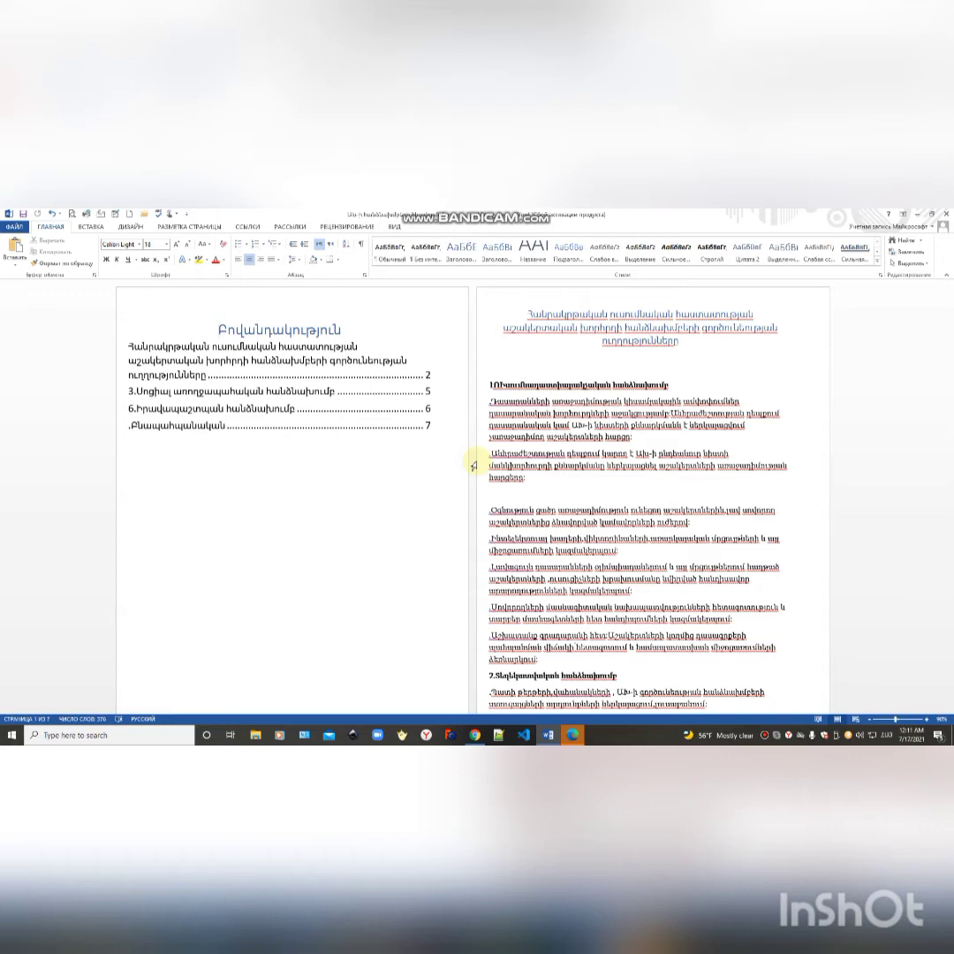
- Delete the old table of contents entries and most of its Բովանդակություն title from page 1
click(273, 399)
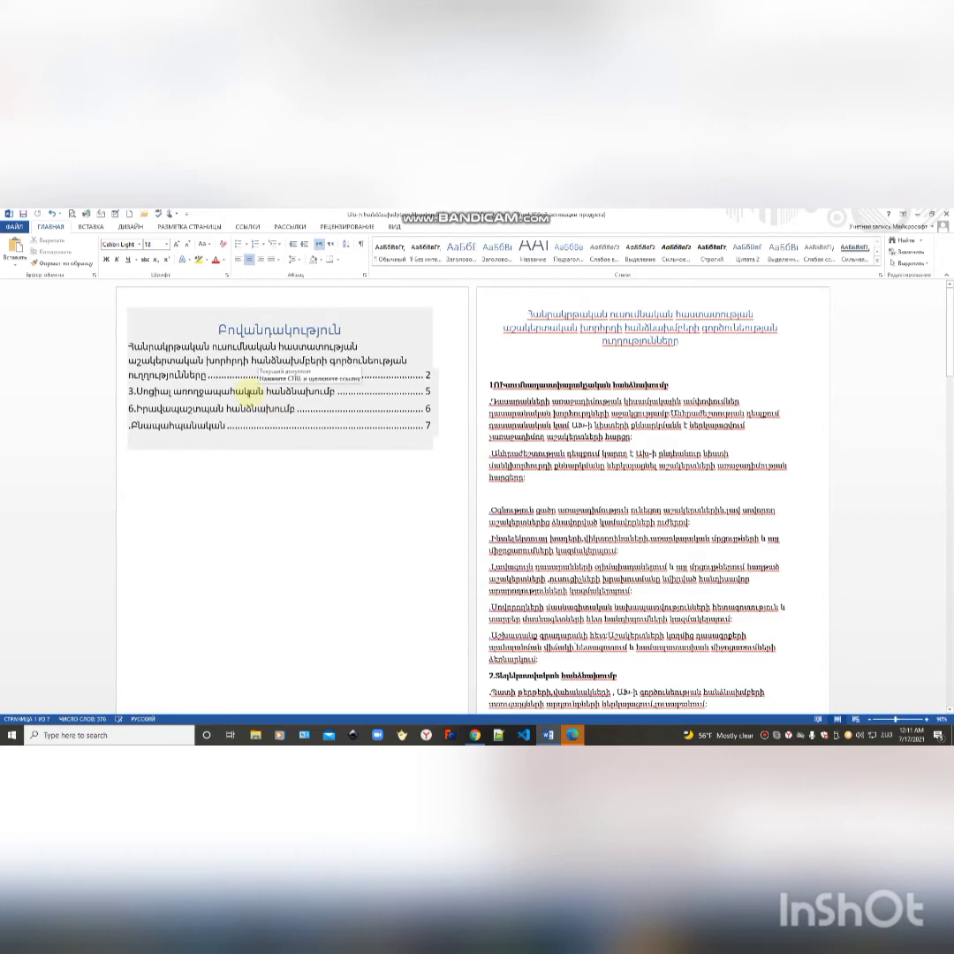
click(408, 490)
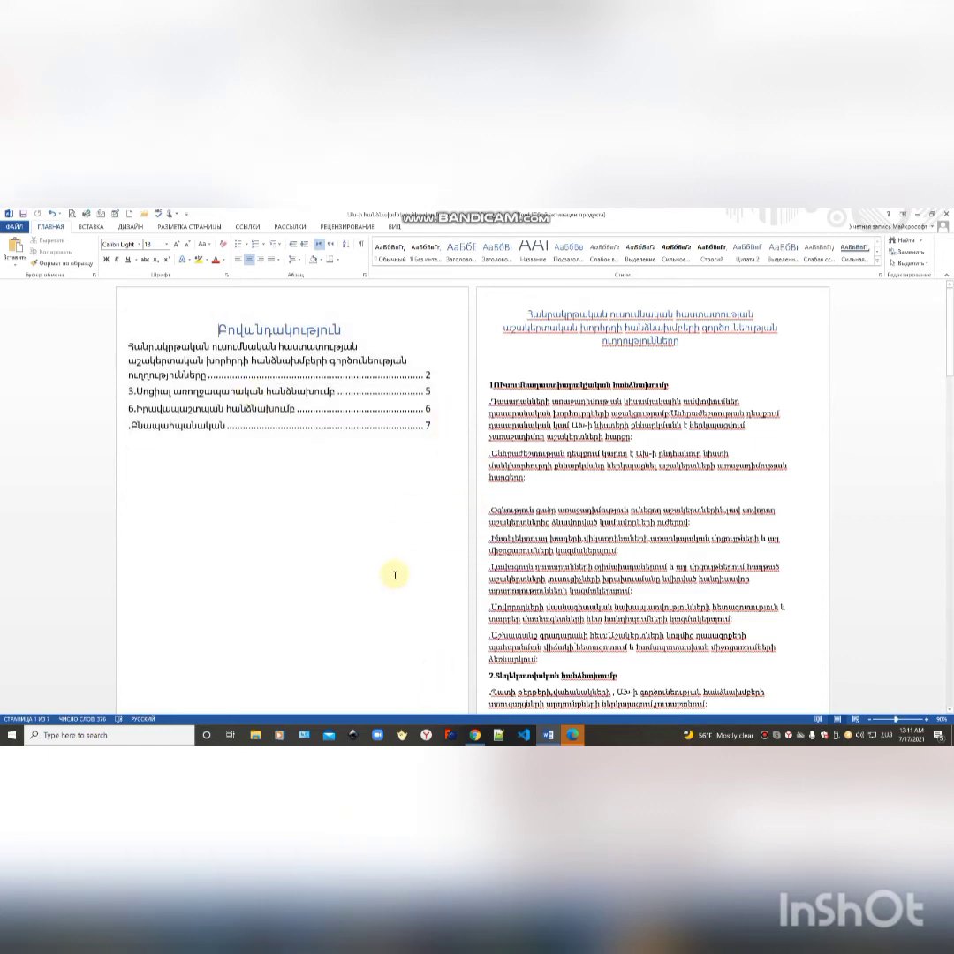
click(271, 376)
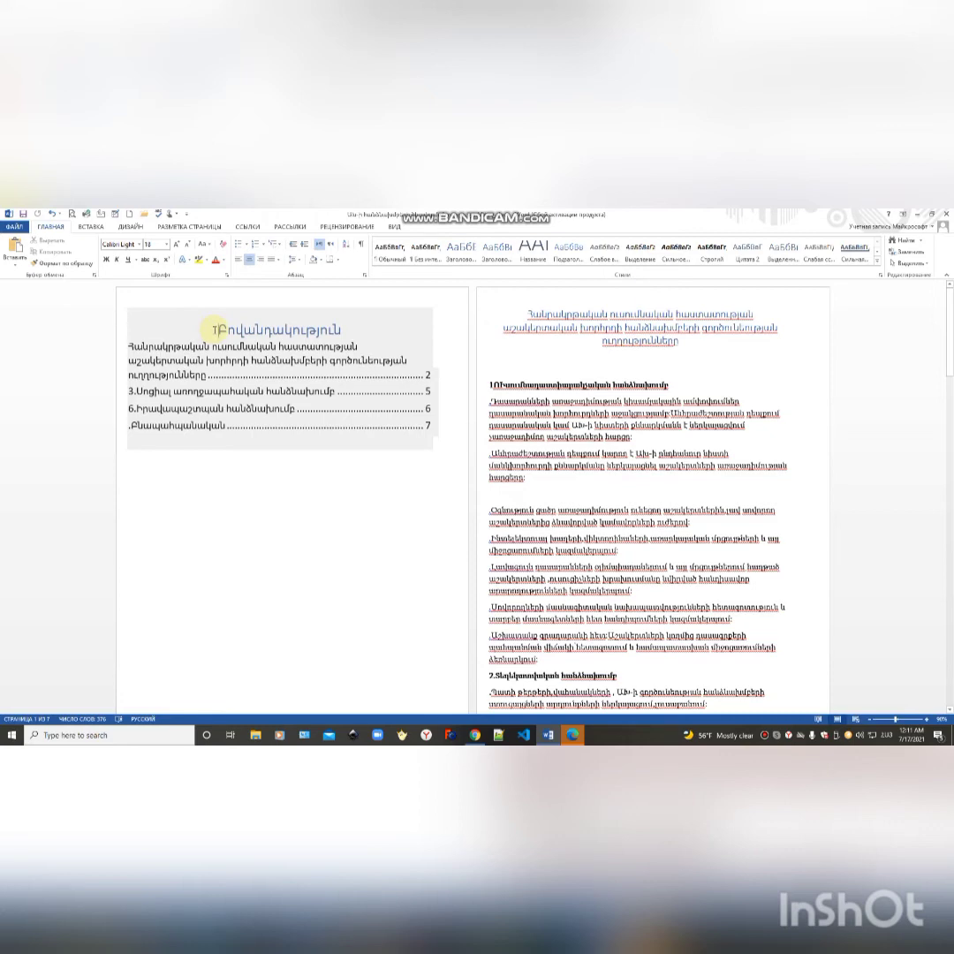
shift+click(441, 426)
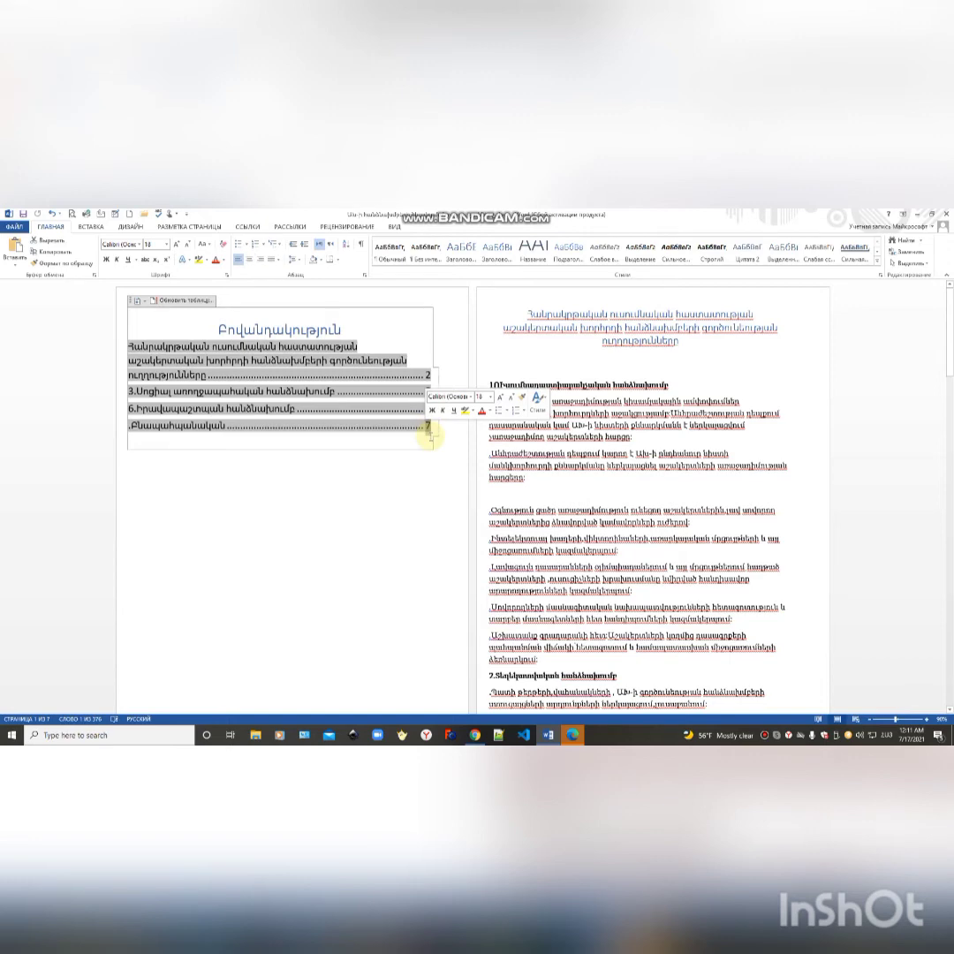
key(Delete)
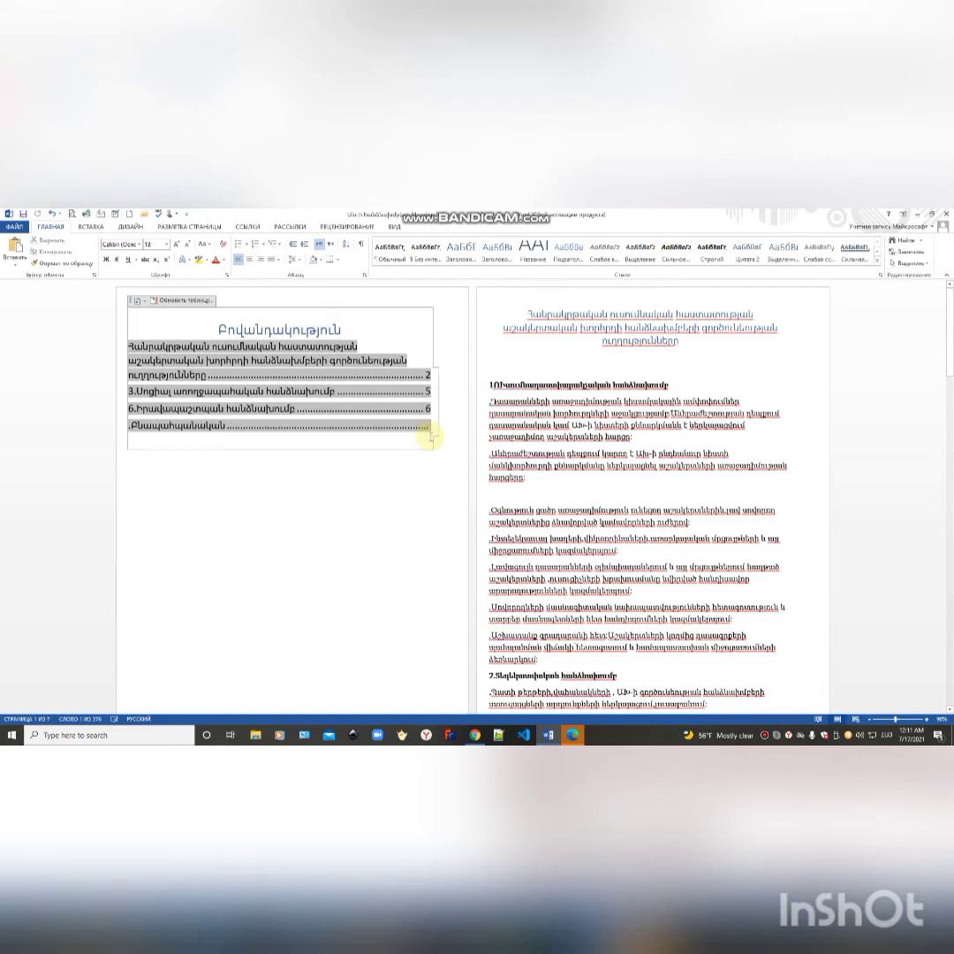
key(BackSpace)
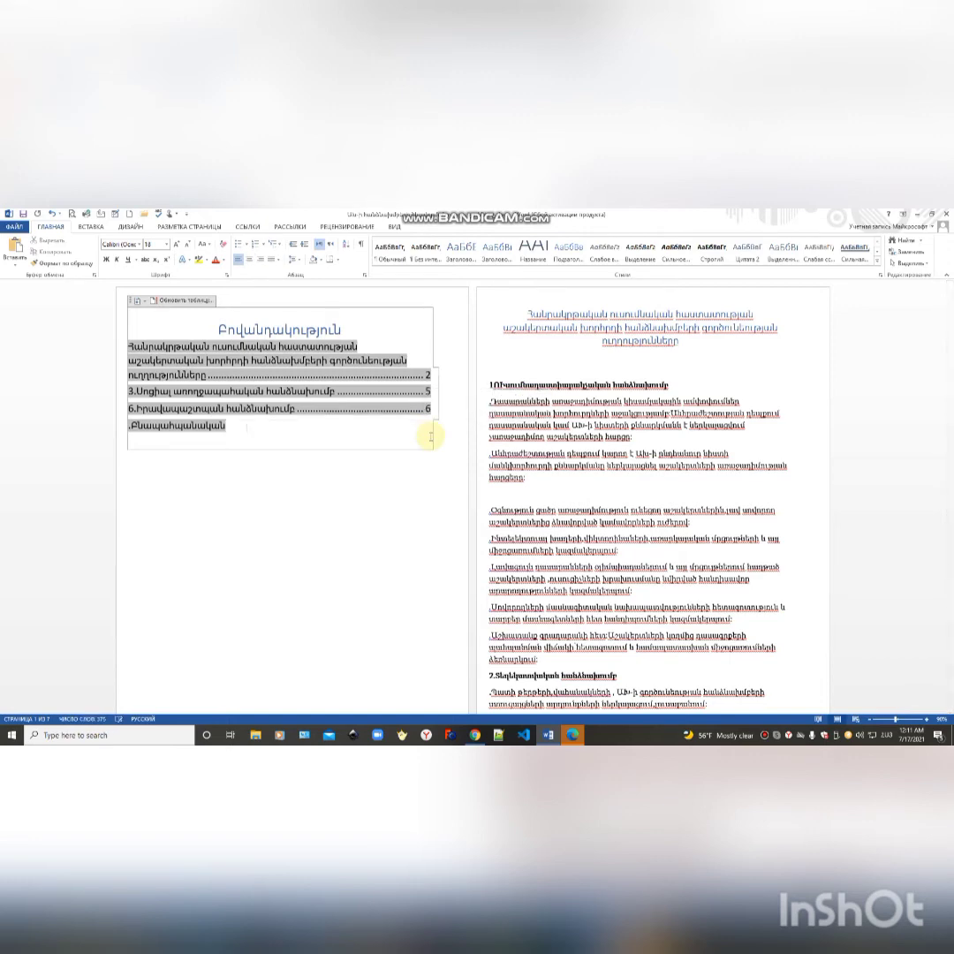
key(BackSpace)
key(BackSpace)
key(BackSpace)
key(BackSpace)
key(BackSpace)
key(BackSpace)
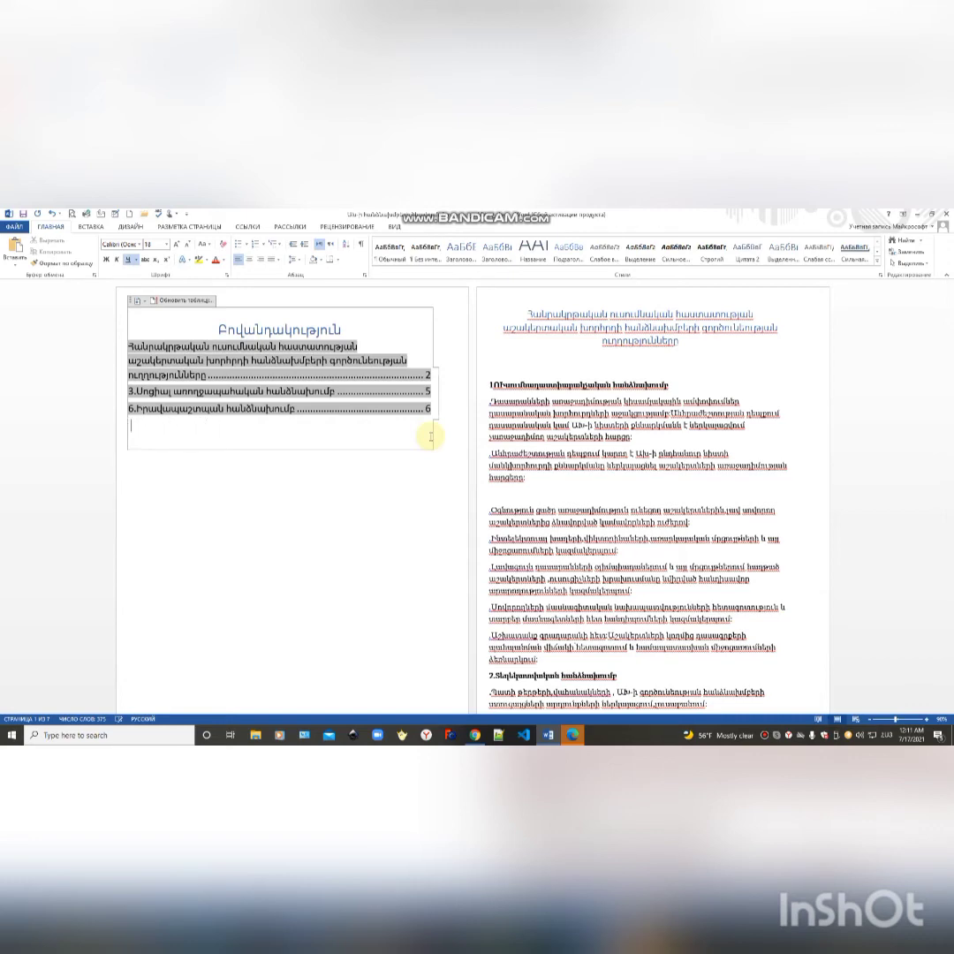
key(BackSpace)
key(BackSpace)
key(BackSpace)
key(BackSpace)
key(BackSpace)
key(BackSpace)
key(BackSpace)
key(BackSpace)
key(BackSpace)
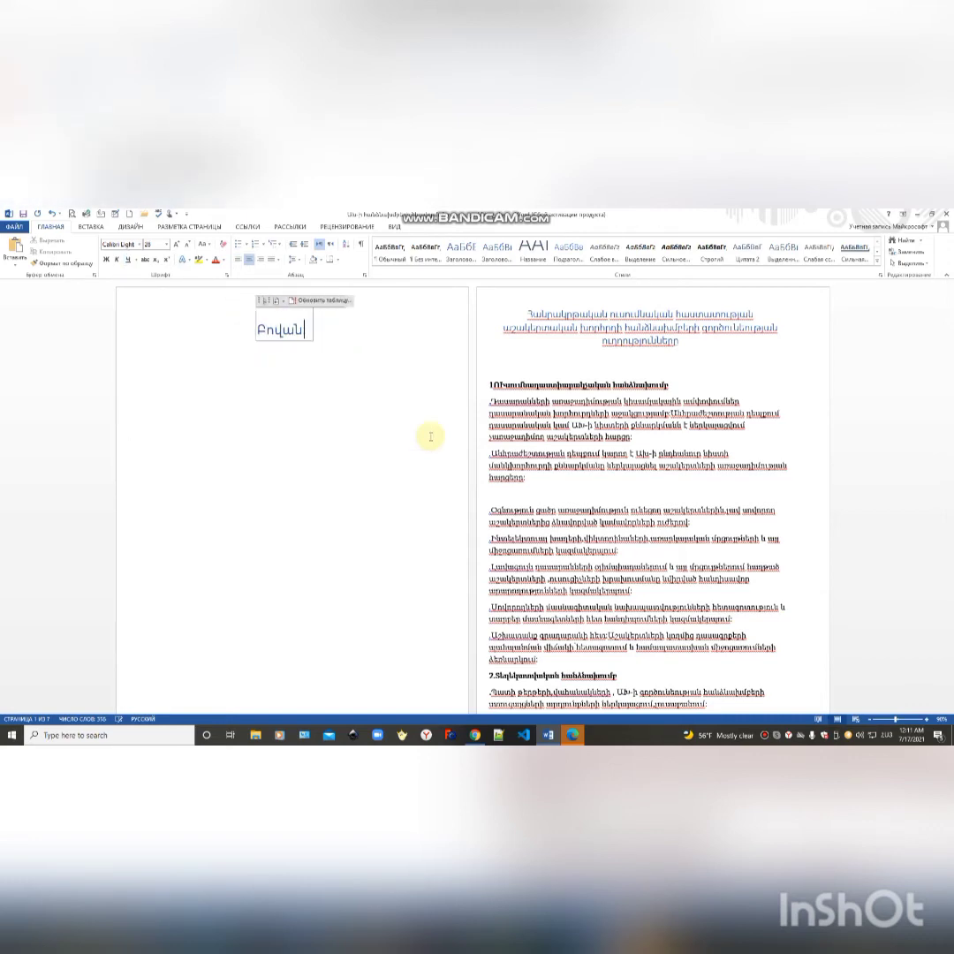
key(BackSpace)
key(BackSpace)
key(BackSpace)
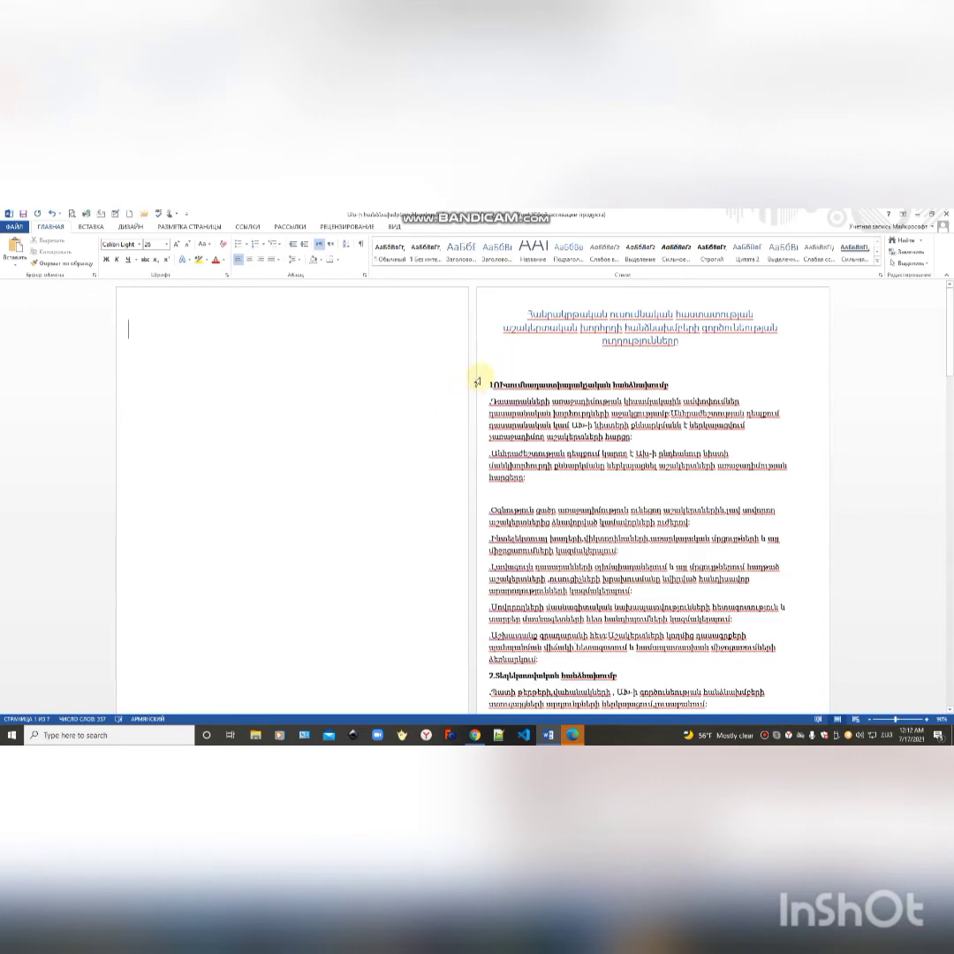
- Select headings 3 and 6 and the Բնապահպանական heading together
mouse_move(524, 315)
drag(527, 314, 733, 336)
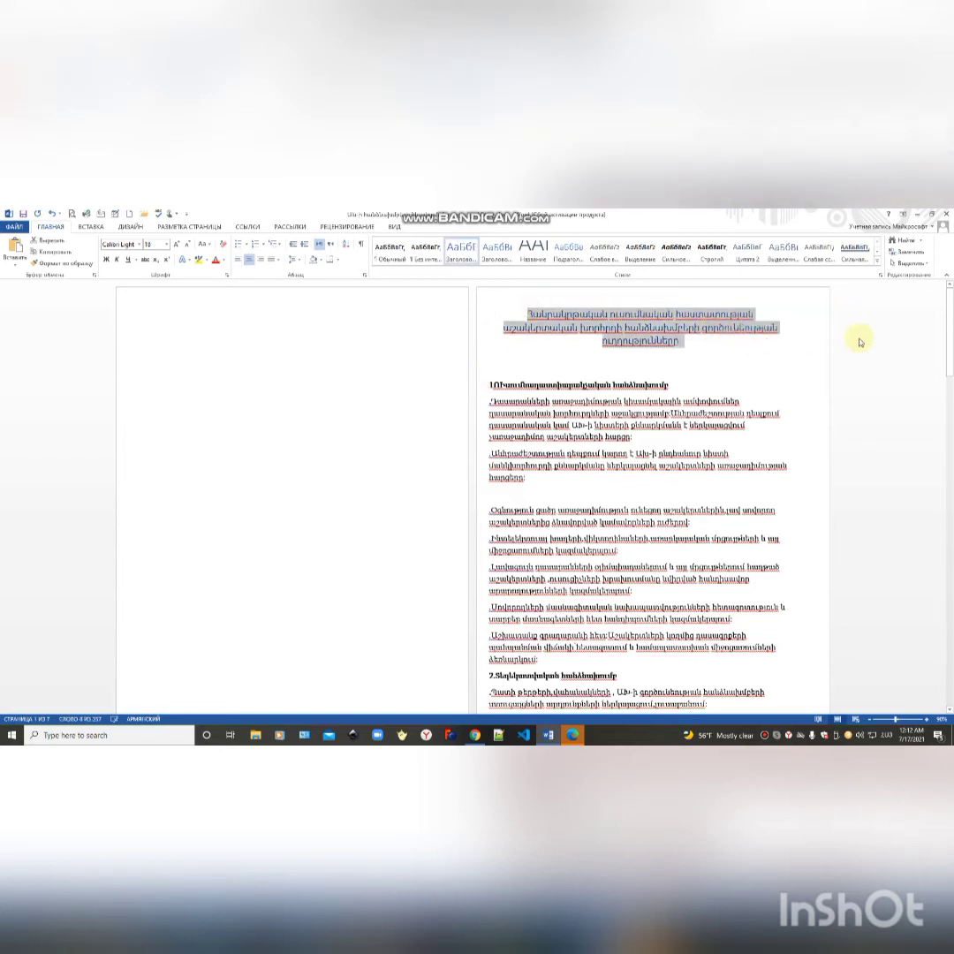
drag(950, 336, 949, 565)
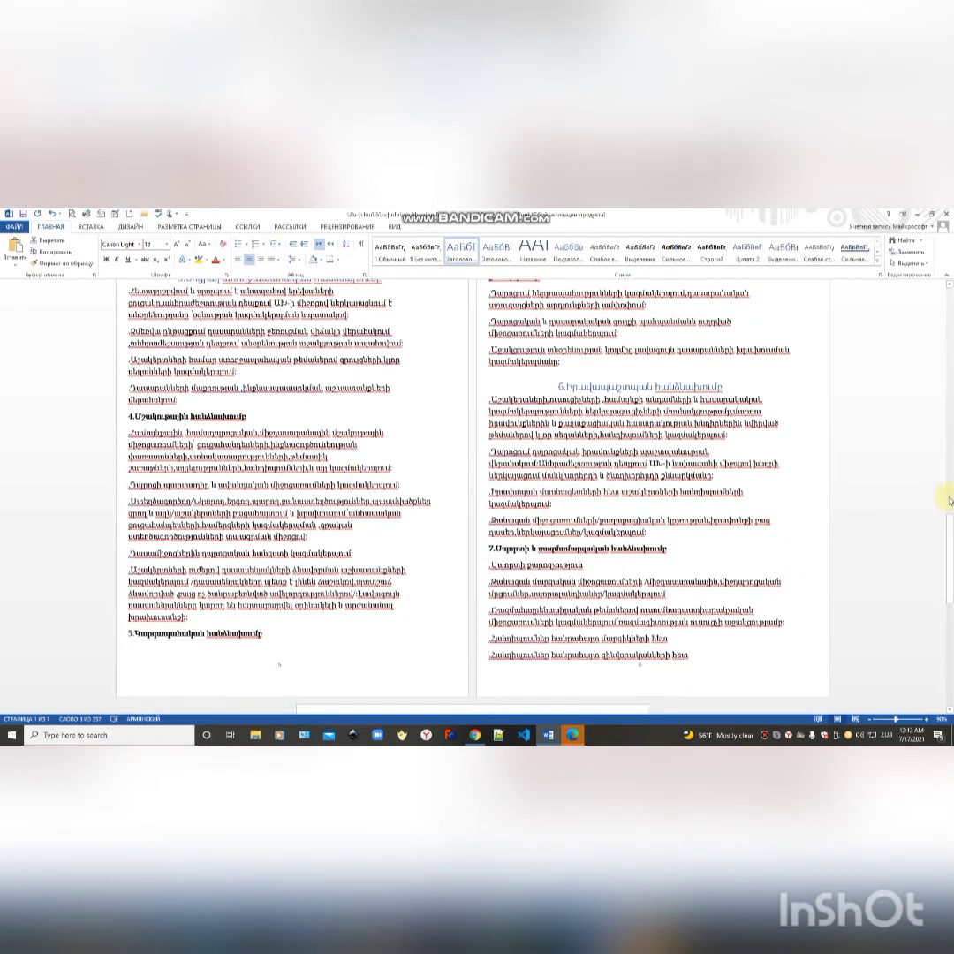
drag(946, 519, 946, 507)
mouse_move(181, 360)
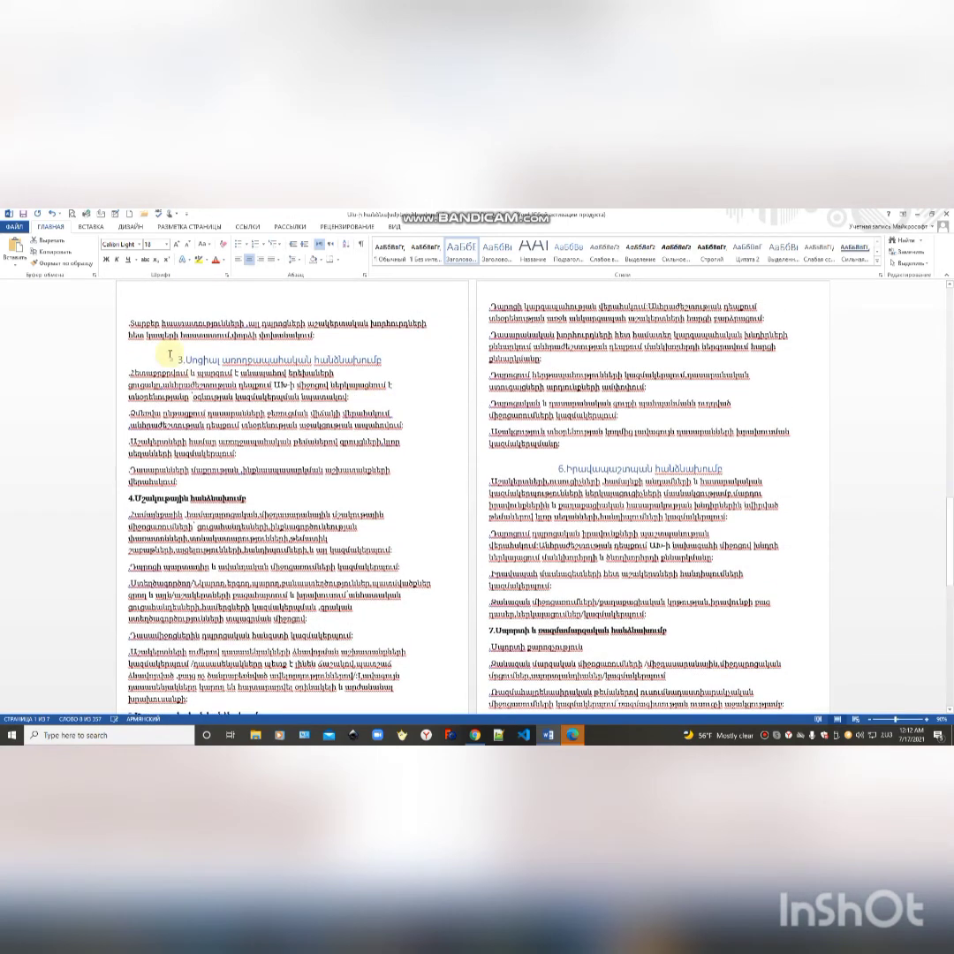
drag(179, 358, 382, 358)
mouse_move(618, 468)
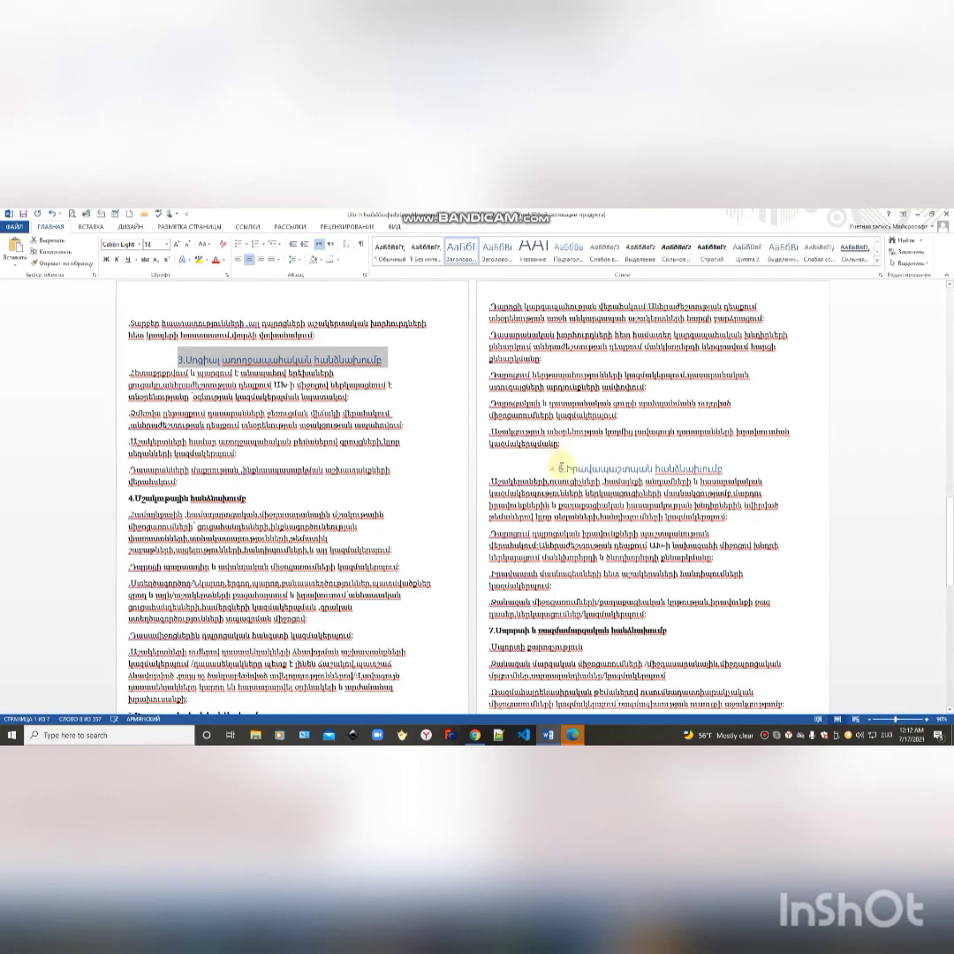
drag(558, 468, 722, 469)
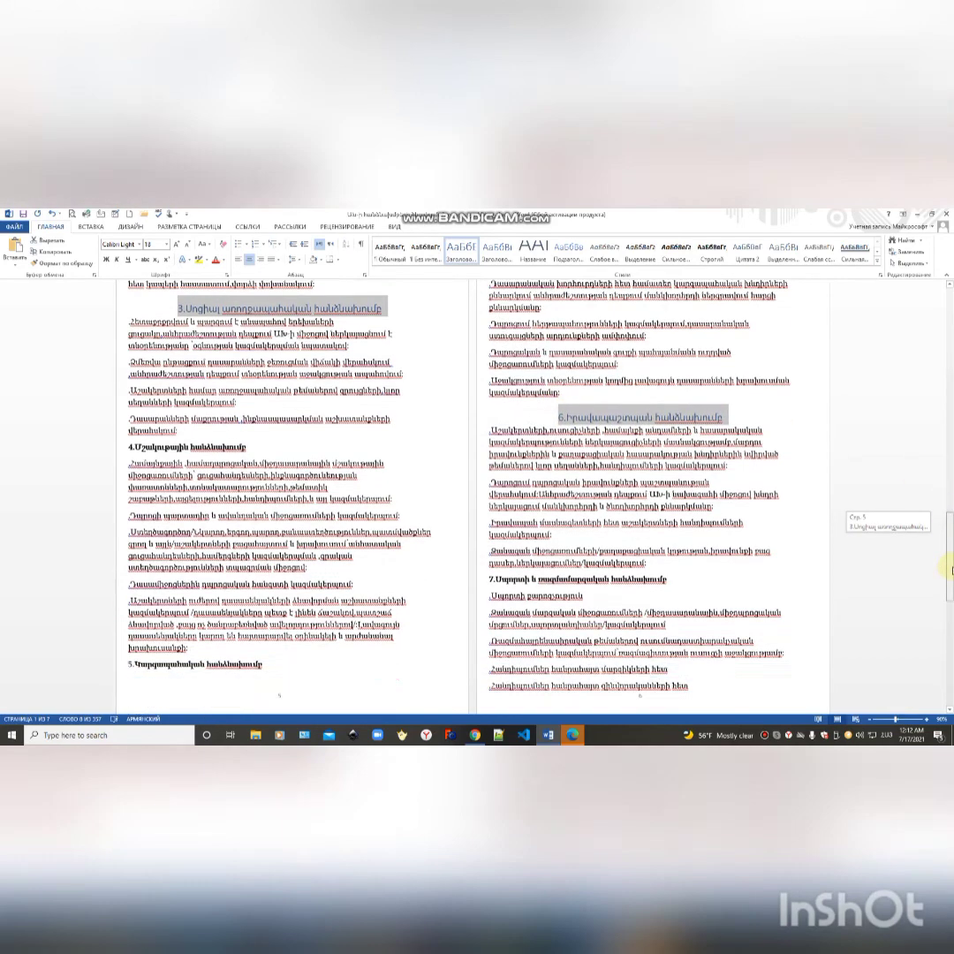
drag(949, 524, 948, 592)
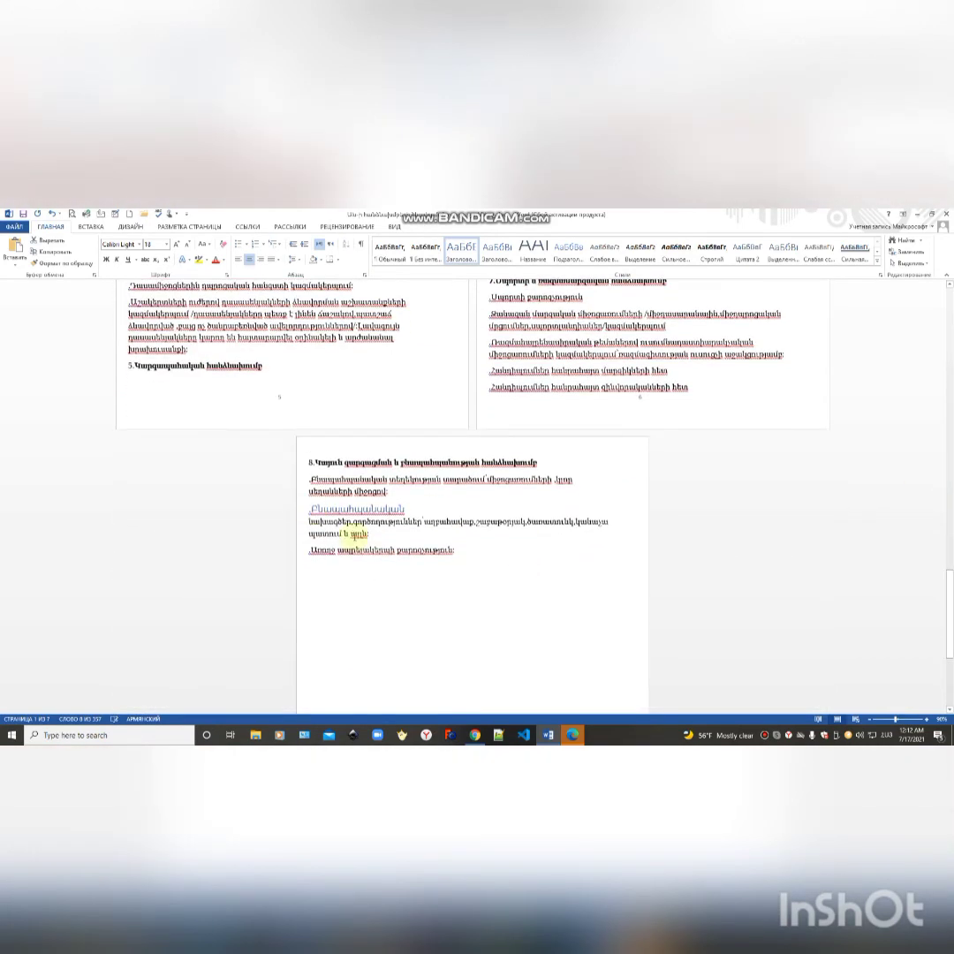
drag(311, 509, 407, 517)
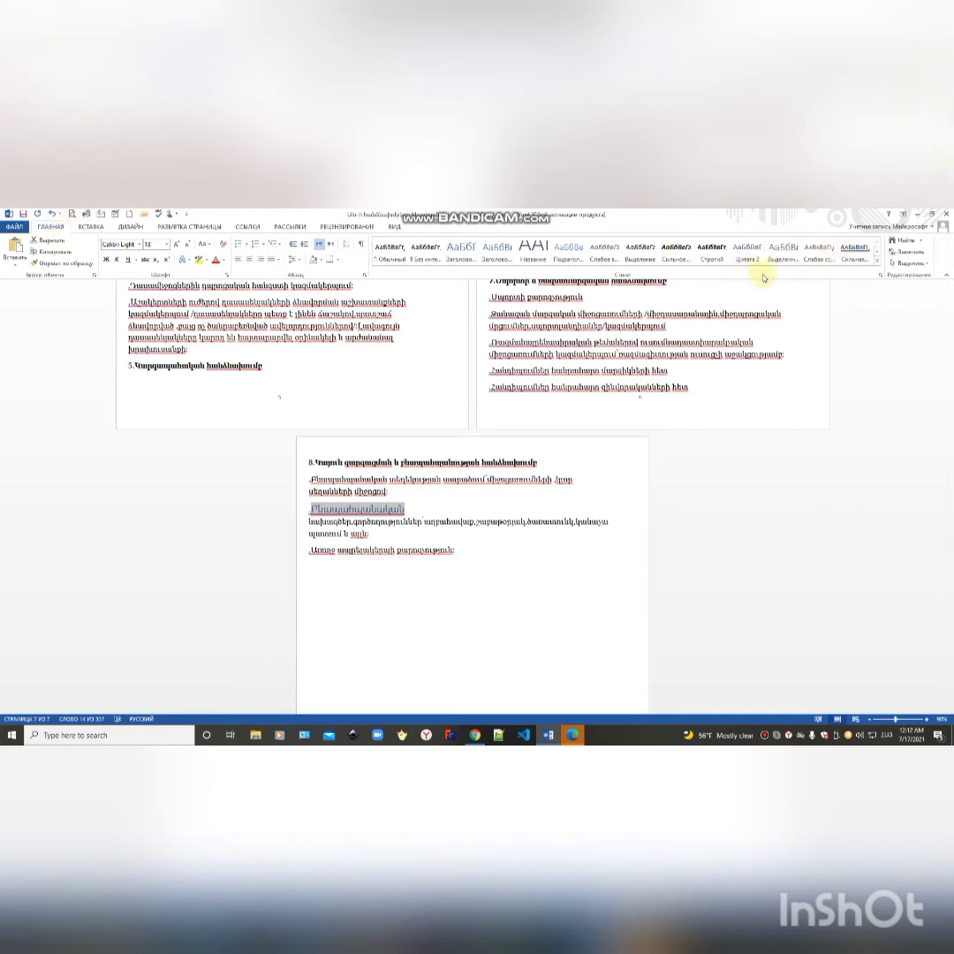
- Apply the Заголовок 1 (Heading 1) style to the selected headings through Apply Styles
click(878, 263)
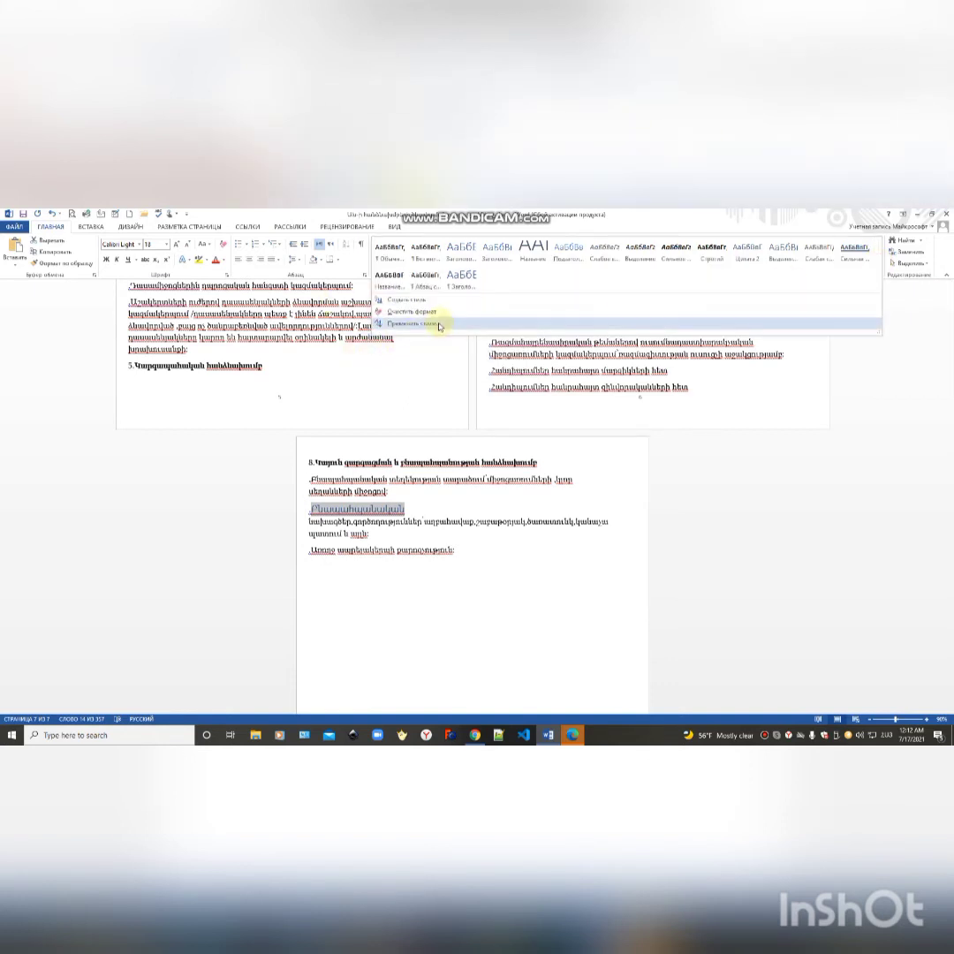
click(439, 326)
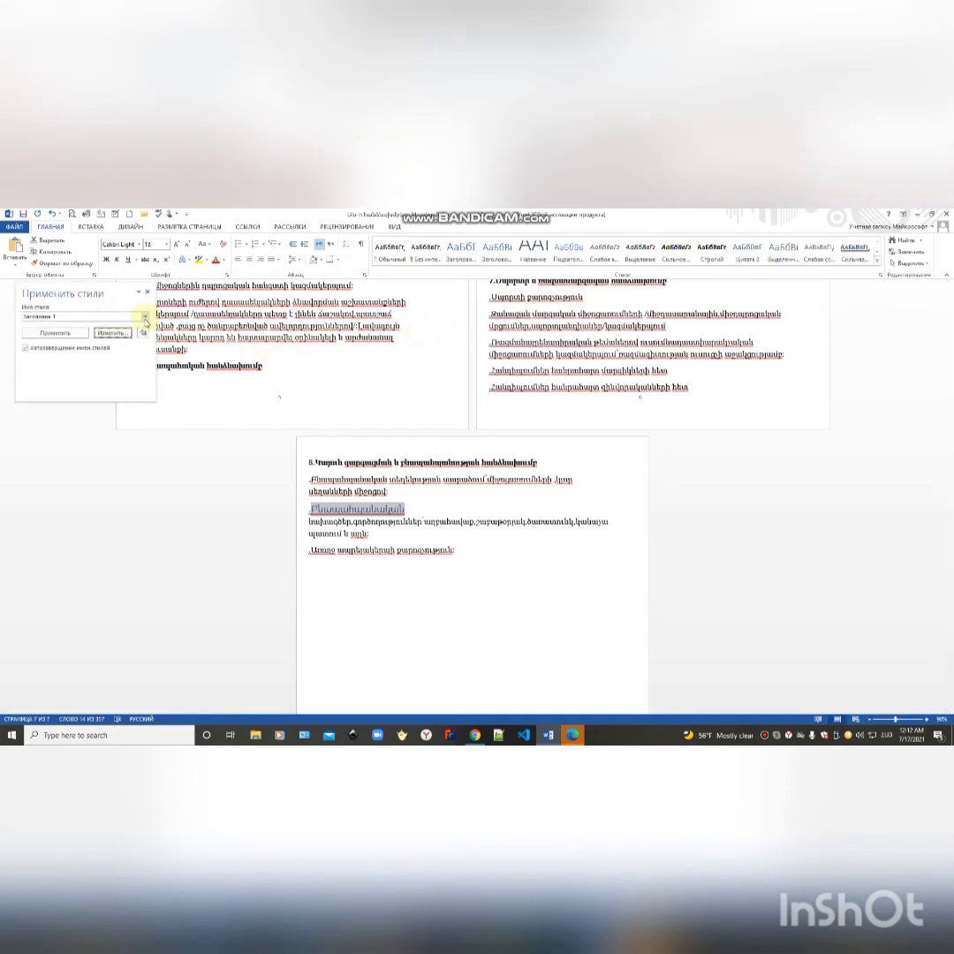
click(146, 317)
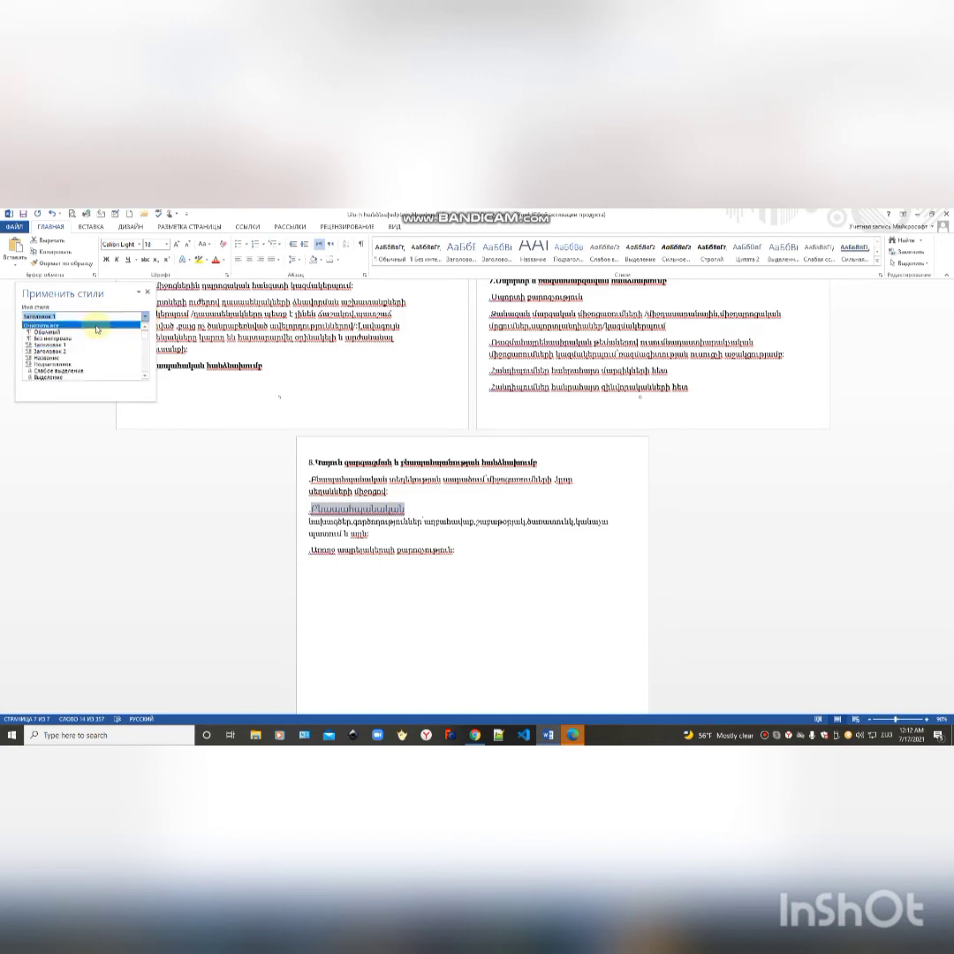
click(97, 328)
click(146, 316)
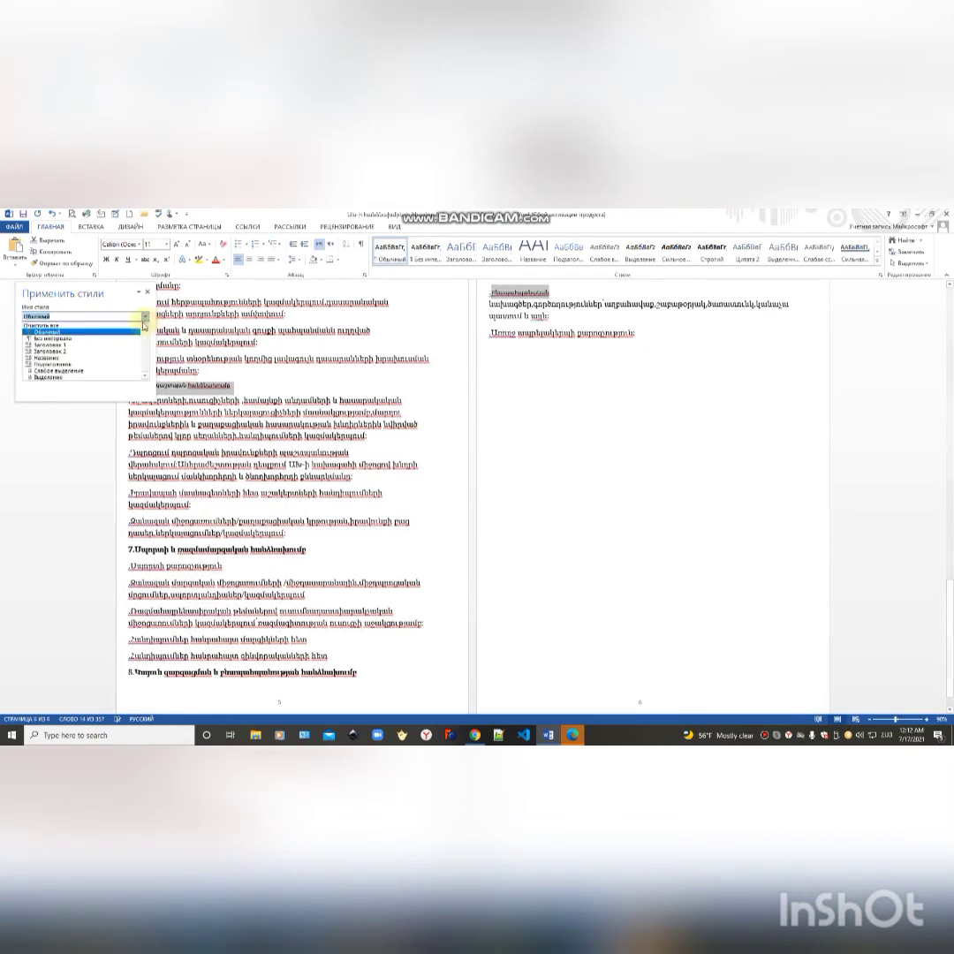
click(99, 345)
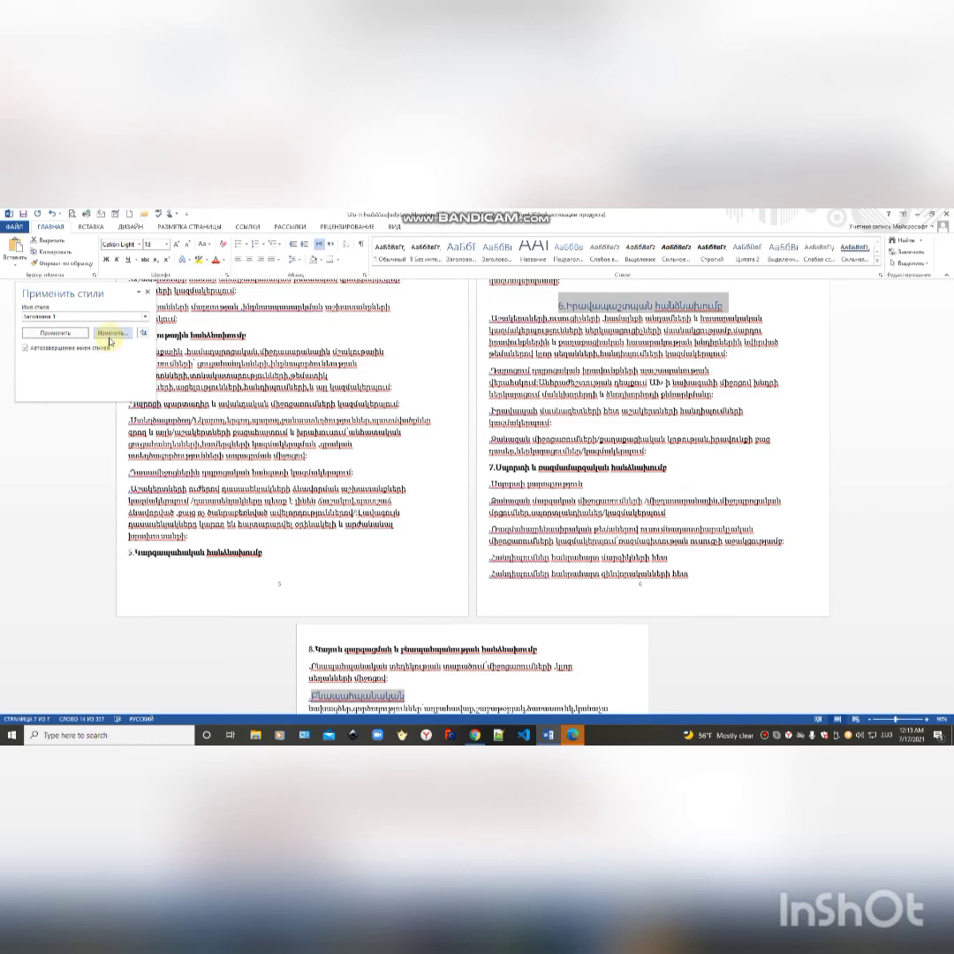
- Modify Heading 1 to stay centred with bold, italic and underline turned off
click(110, 333)
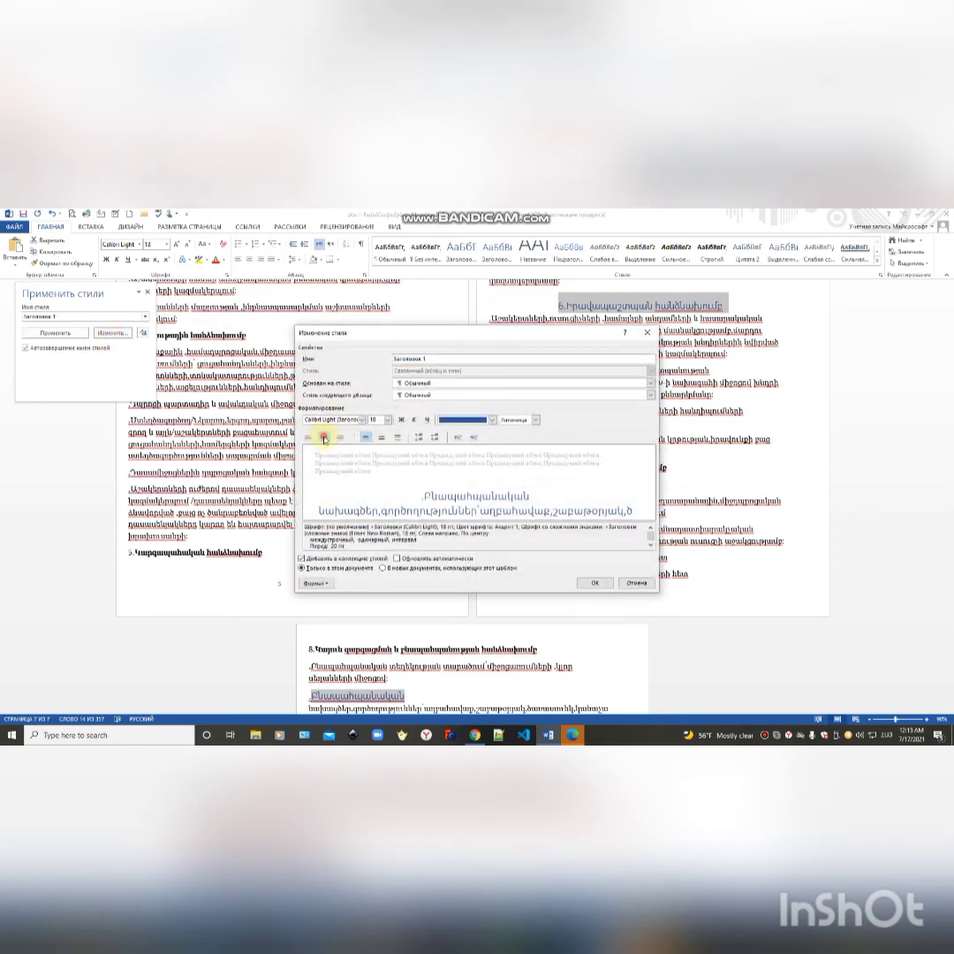
click(324, 437)
click(336, 438)
click(402, 420)
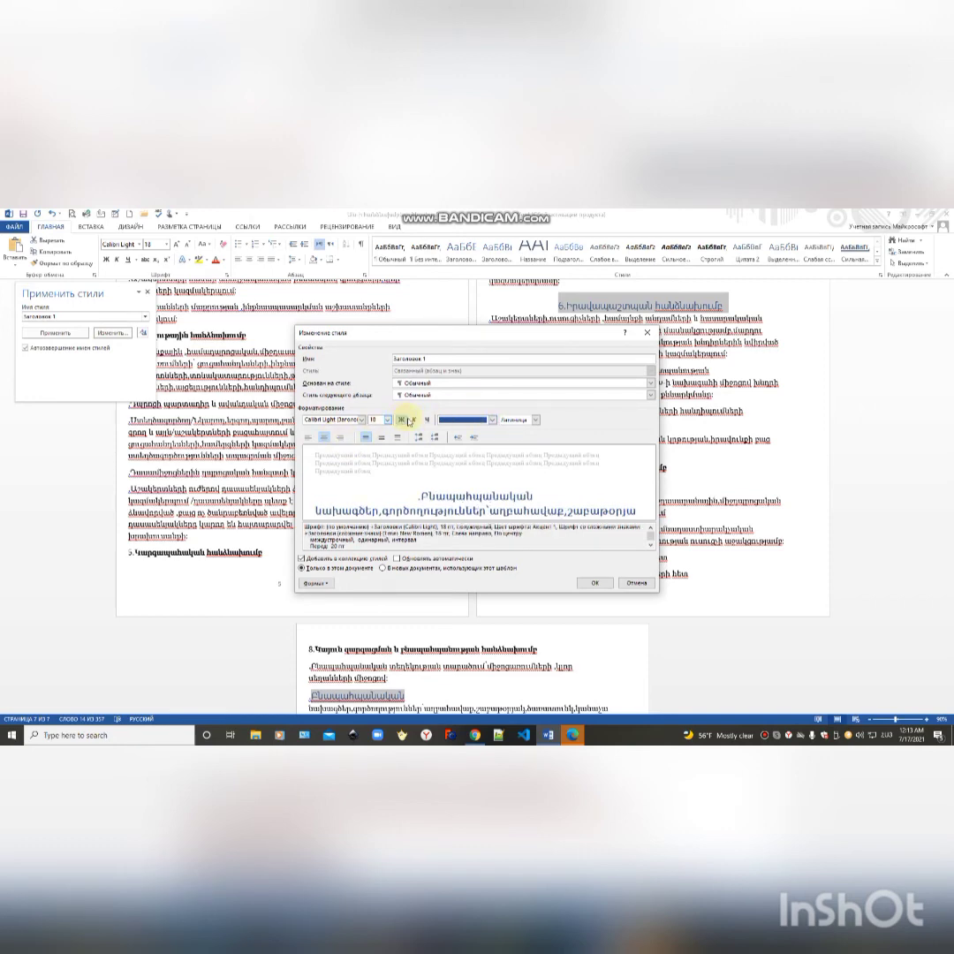
click(410, 420)
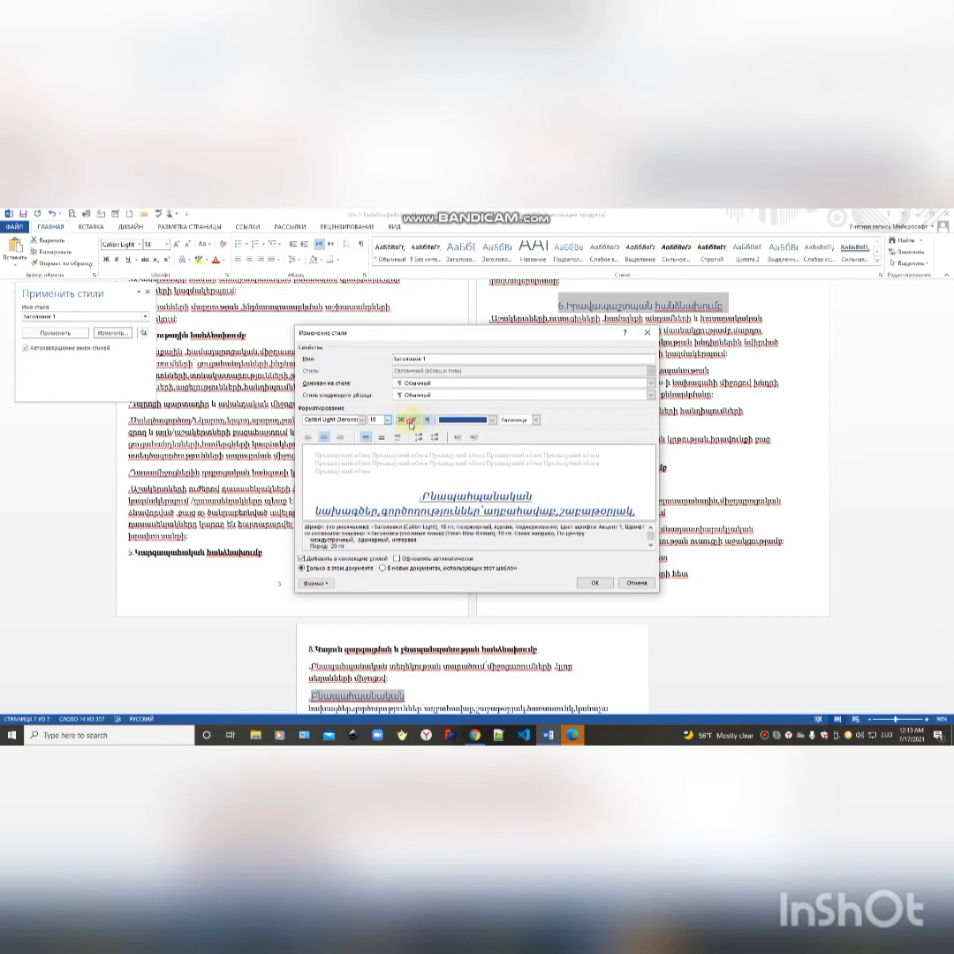
click(410, 421)
click(425, 419)
click(402, 420)
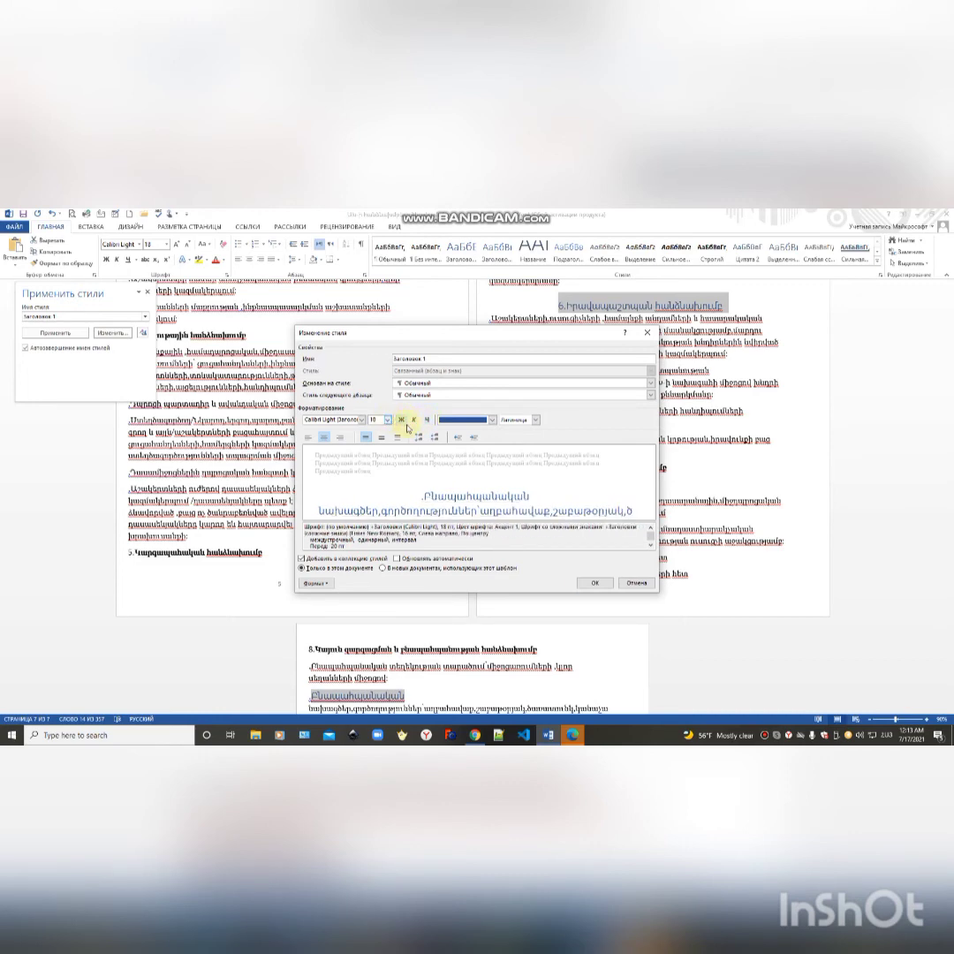
click(596, 584)
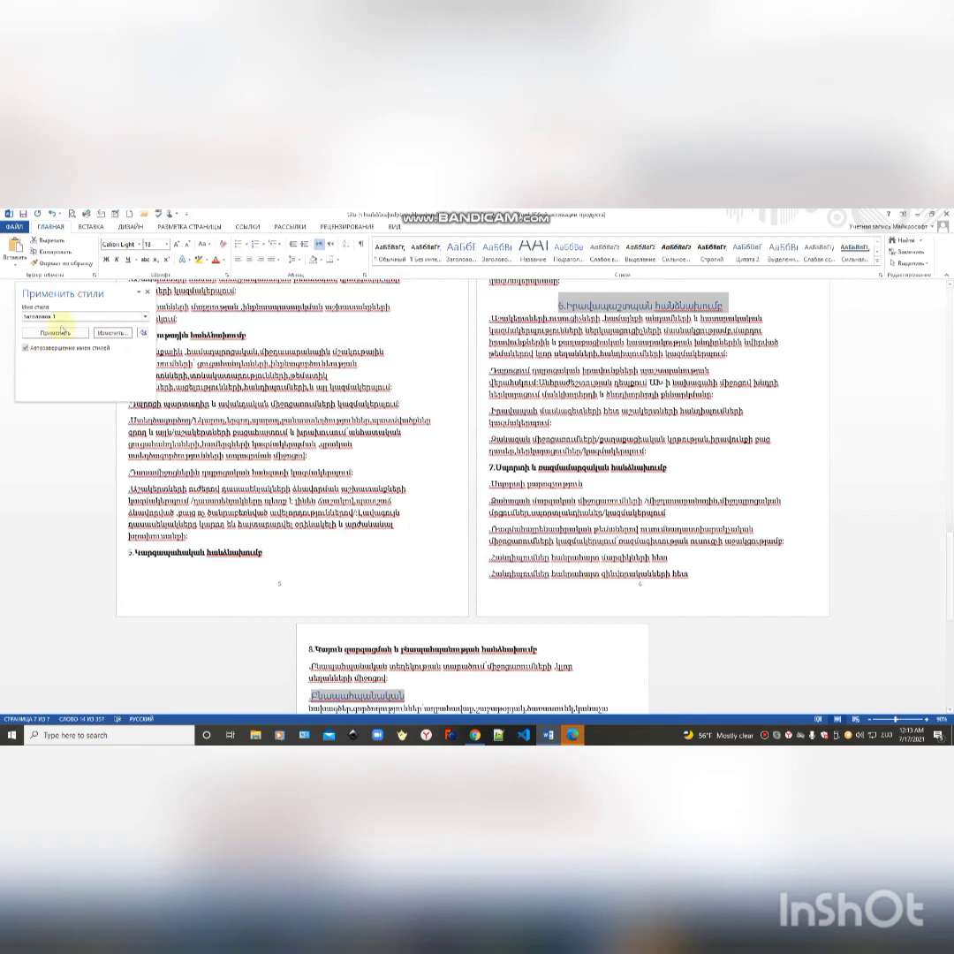
- Close the styles pane, go to the blank first page and show the table of contents layouts
click(147, 295)
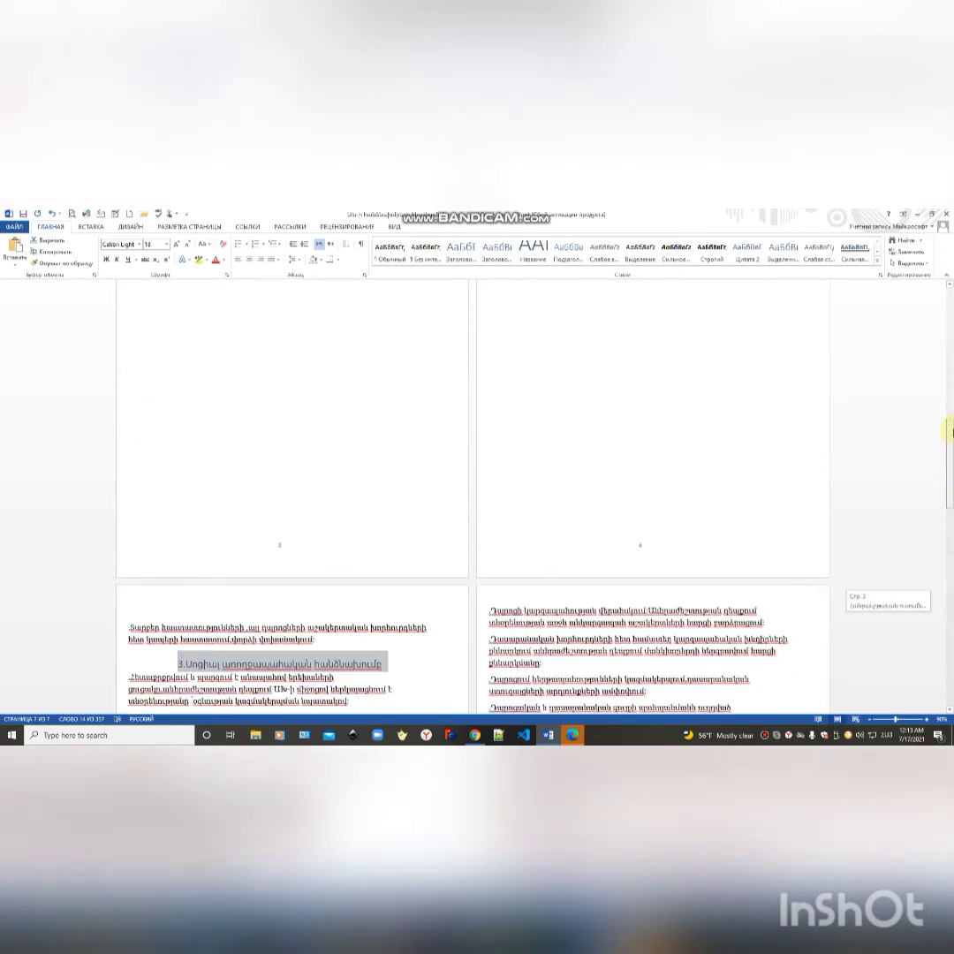
drag(948, 590, 948, 330)
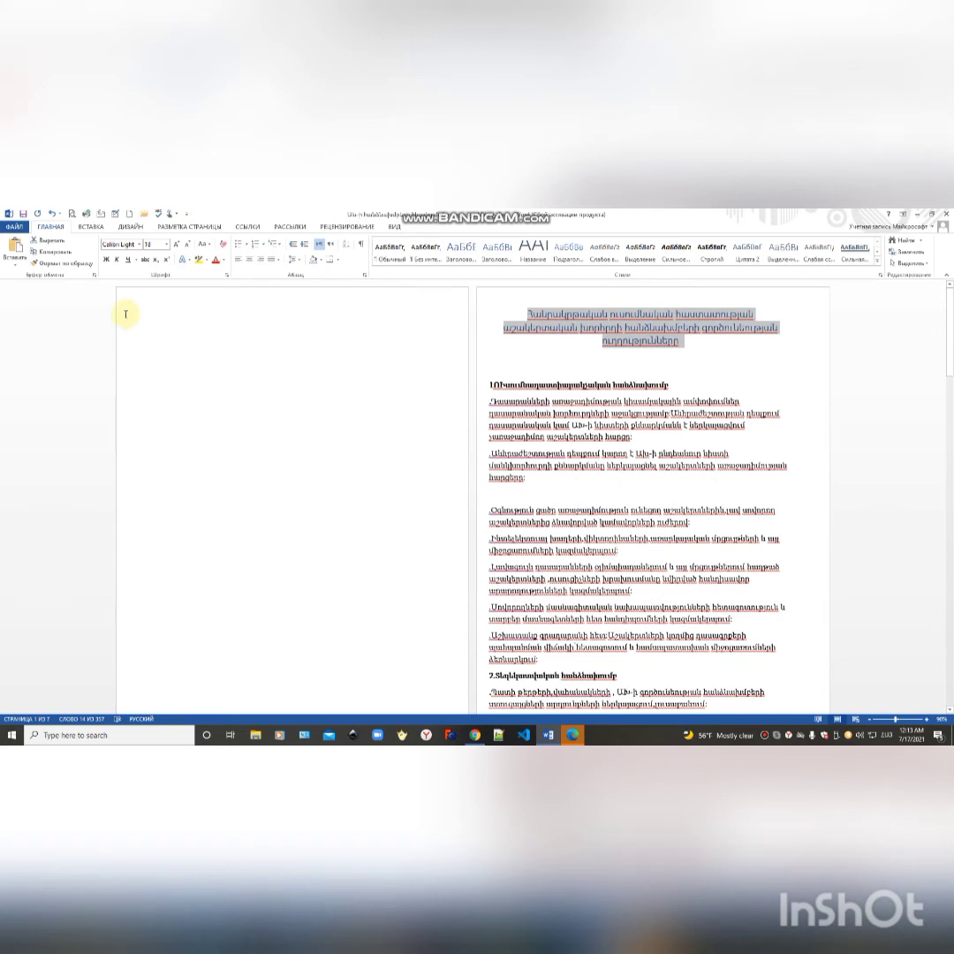
click(128, 325)
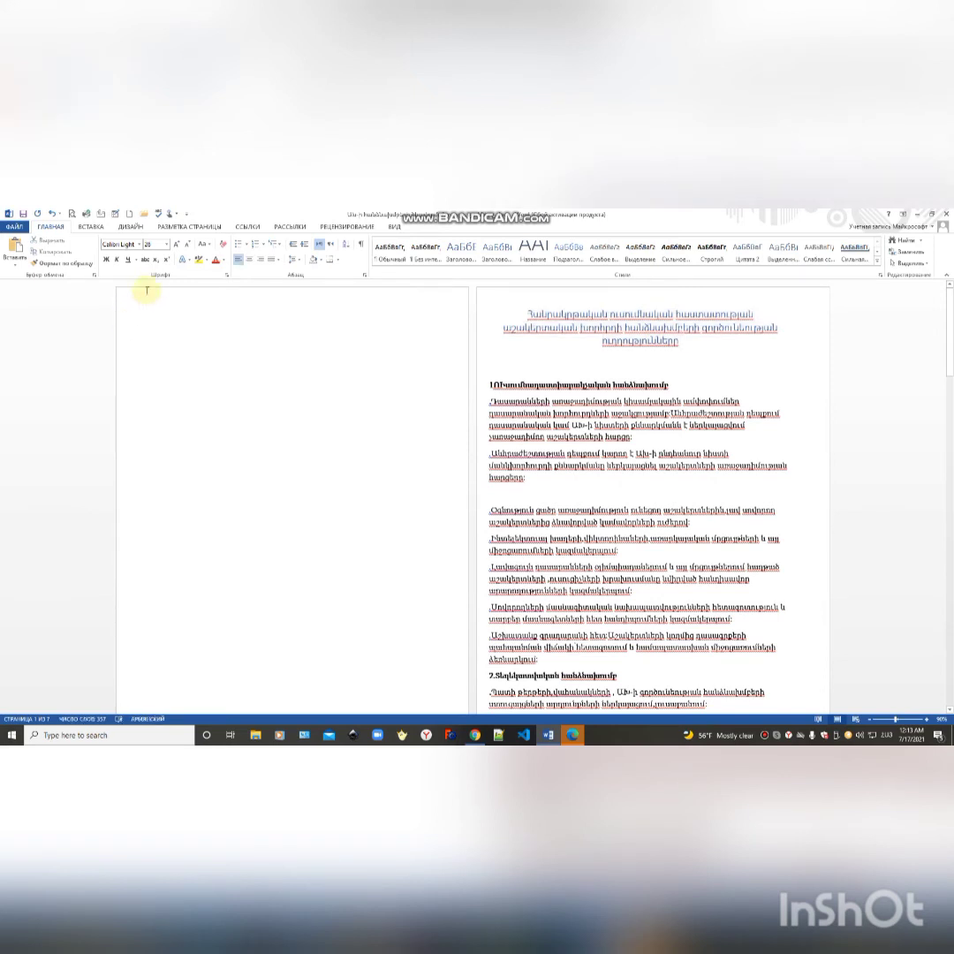
click(247, 227)
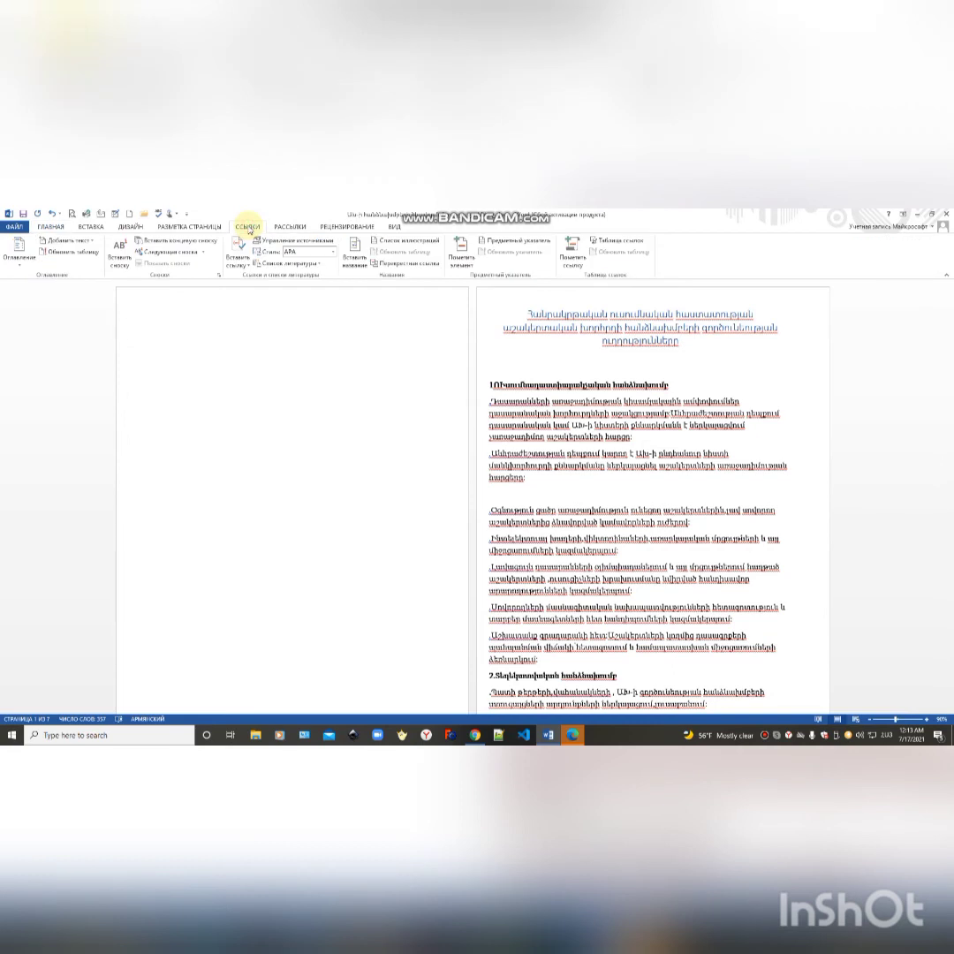
click(26, 268)
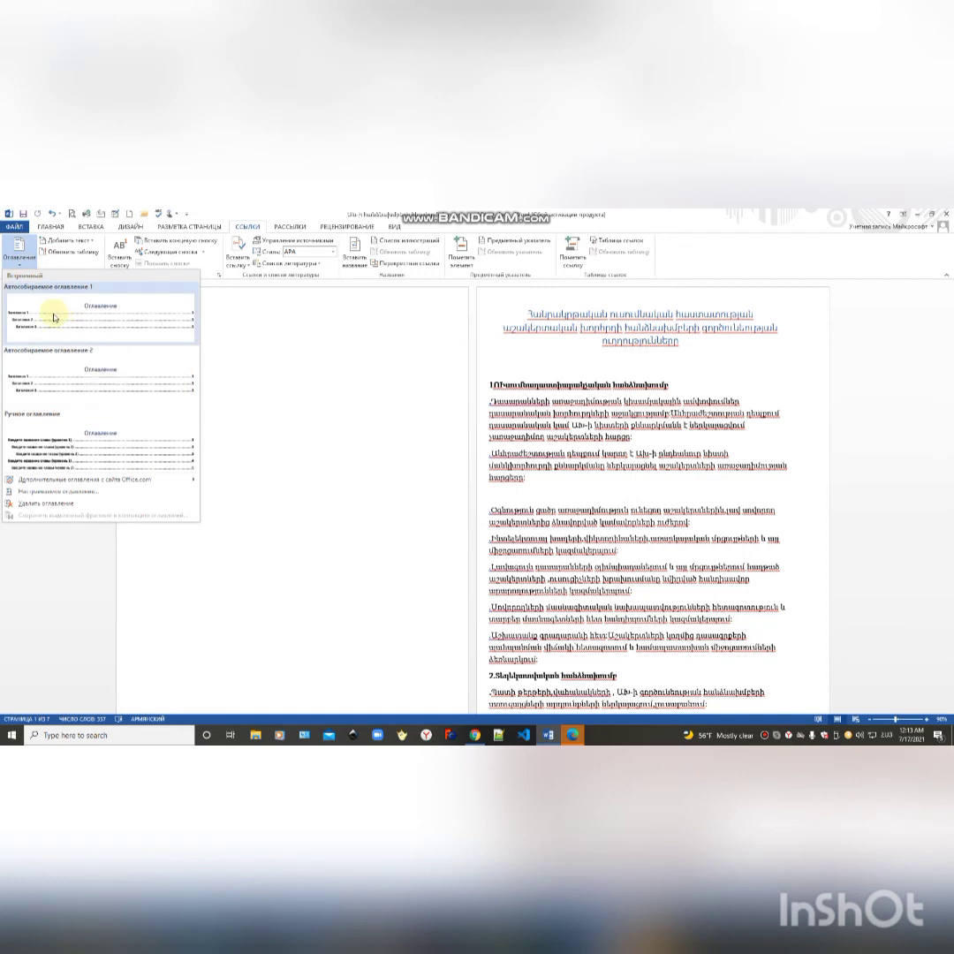
- Insert Automatic Table 1 and replace its Оглавление heading with Բովանդակություն
click(53, 316)
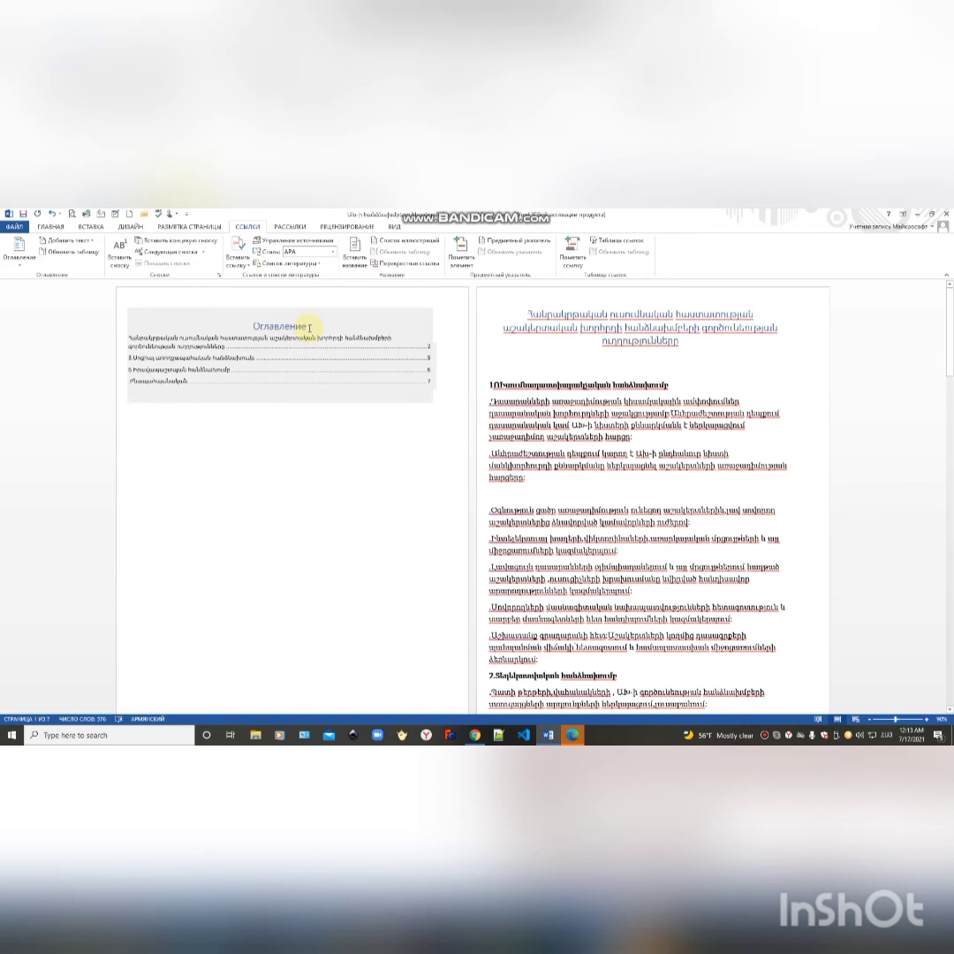
click(309, 325)
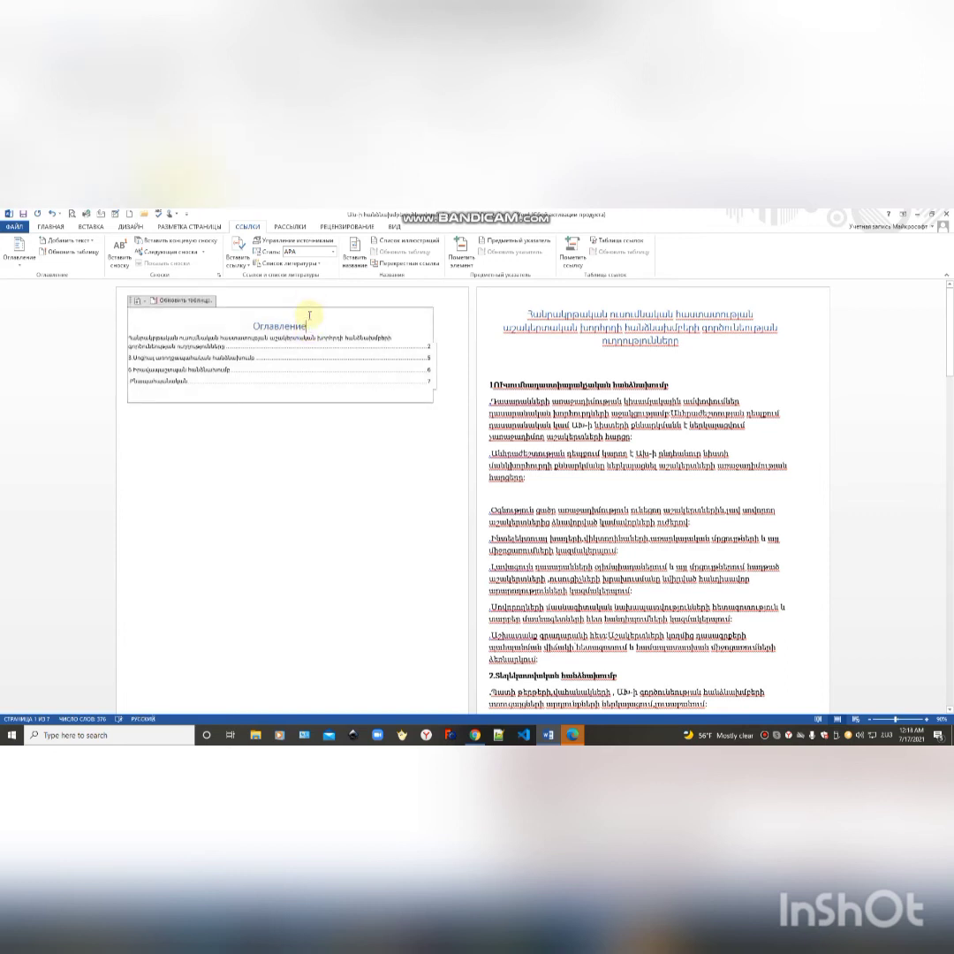
key(BackSpace)
key(BackSpace)
key(BackSpace)
key(BackSpace)
key(BackSpace)
key(BackSpace)
key(BackSpace)
key(BackSpace)
key(BackSpace)
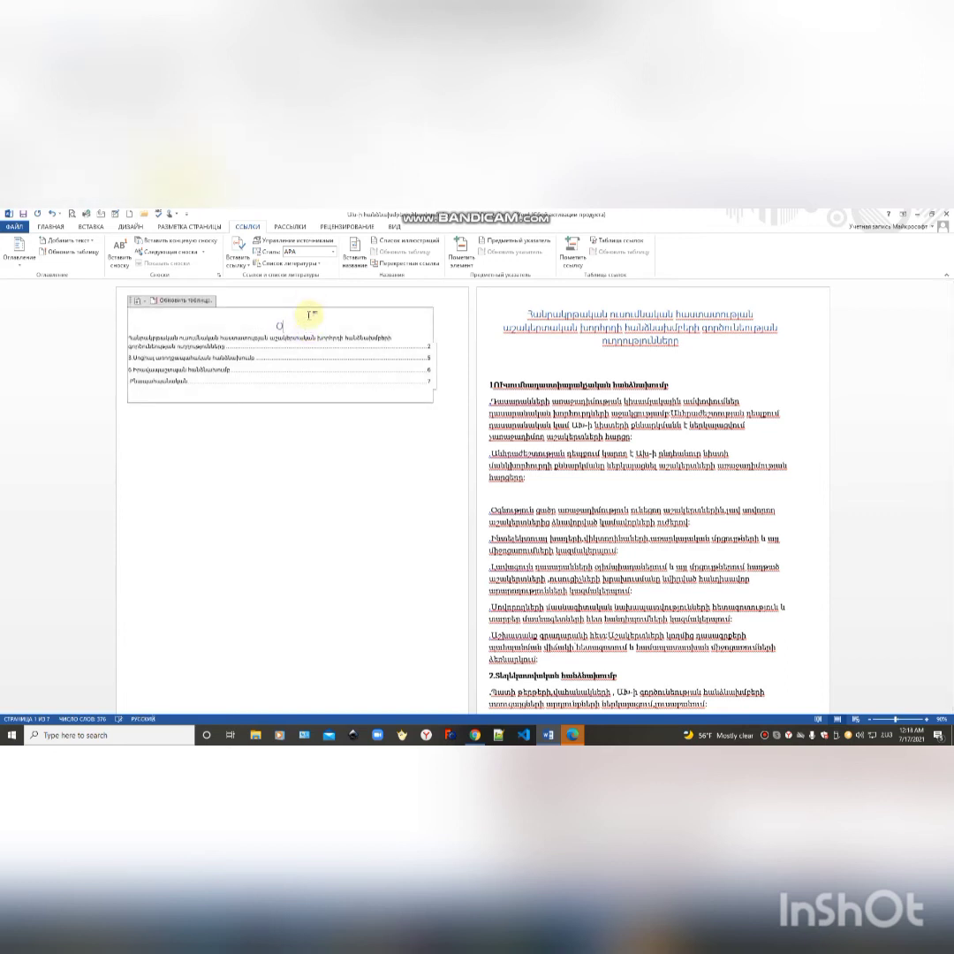
key(BackSpace)
key(alt+shift)
text(Բովան)
text(դակություն)
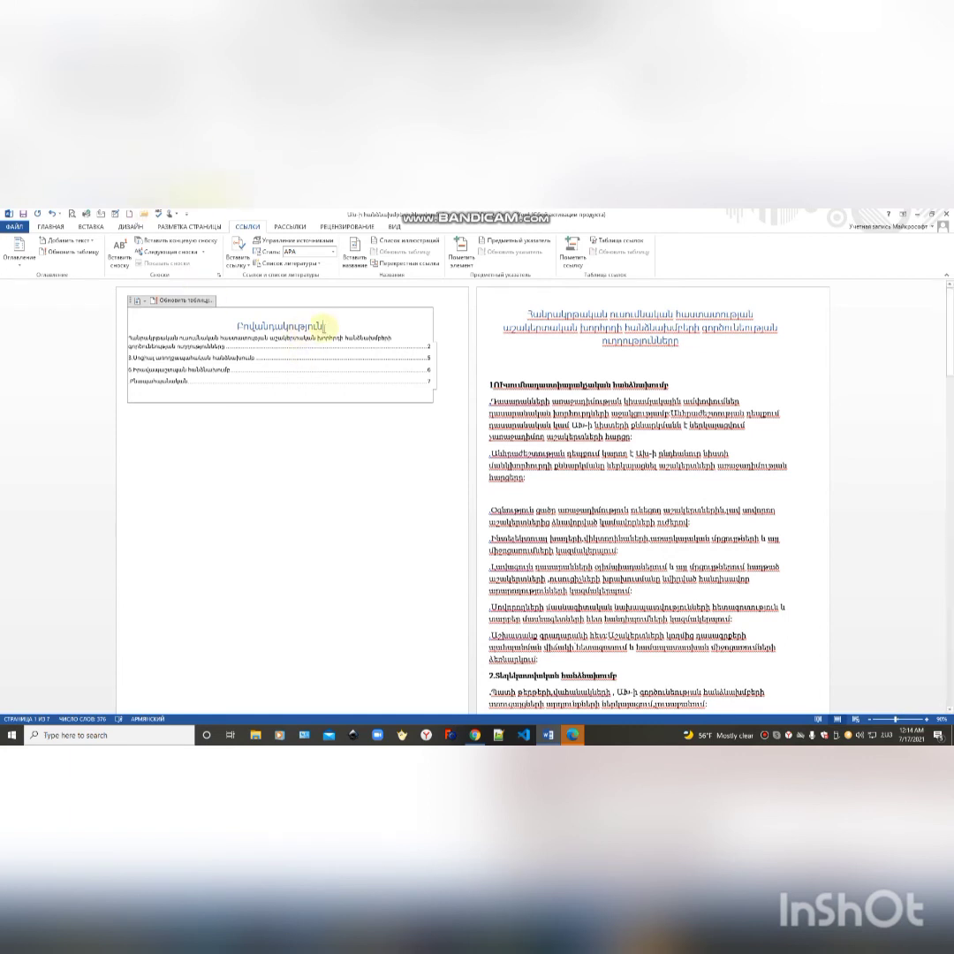
- Enlarge the whole table of contents text by four Grow Font steps
drag(236, 325, 367, 378)
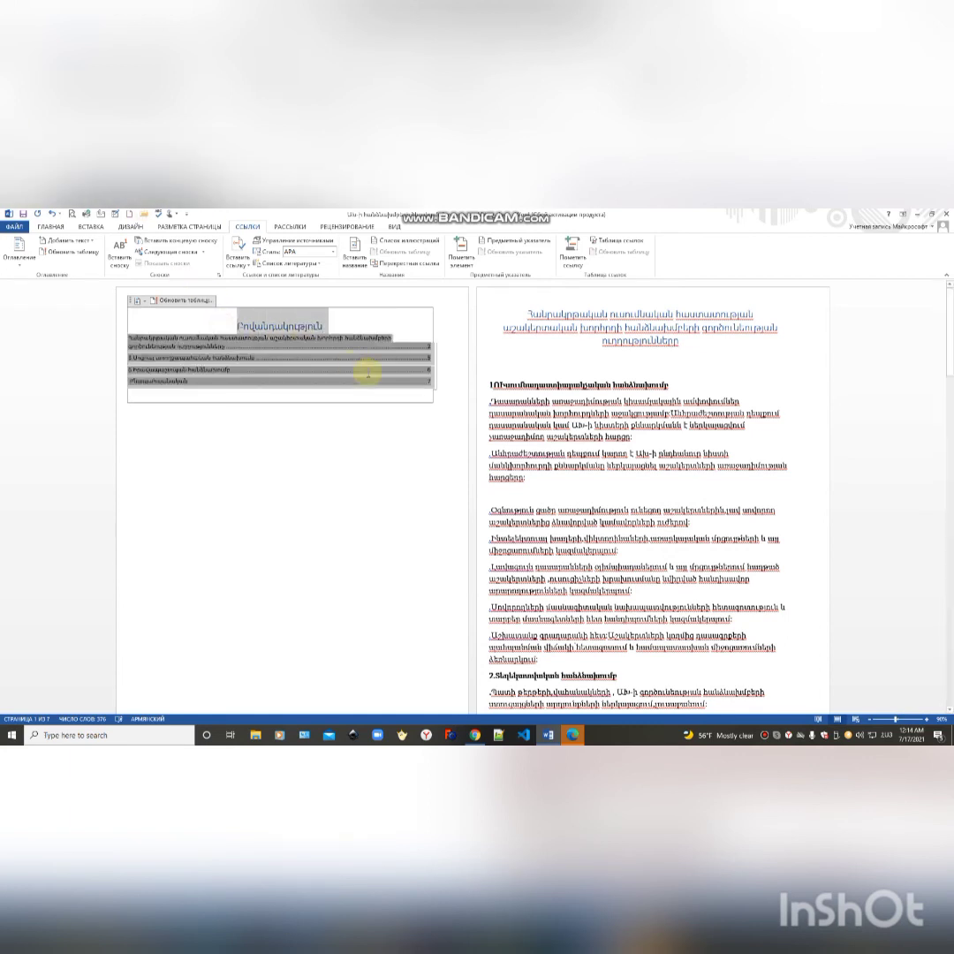
click(443, 344)
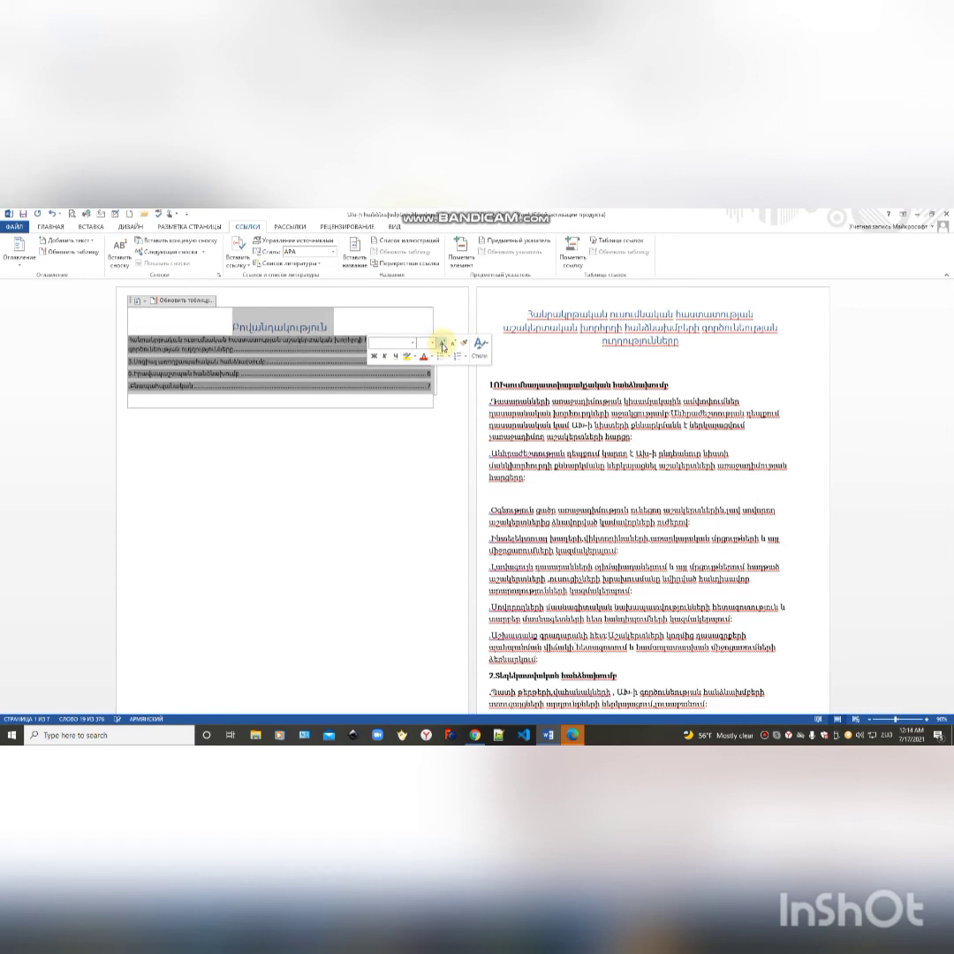
click(443, 345)
click(442, 345)
click(442, 344)
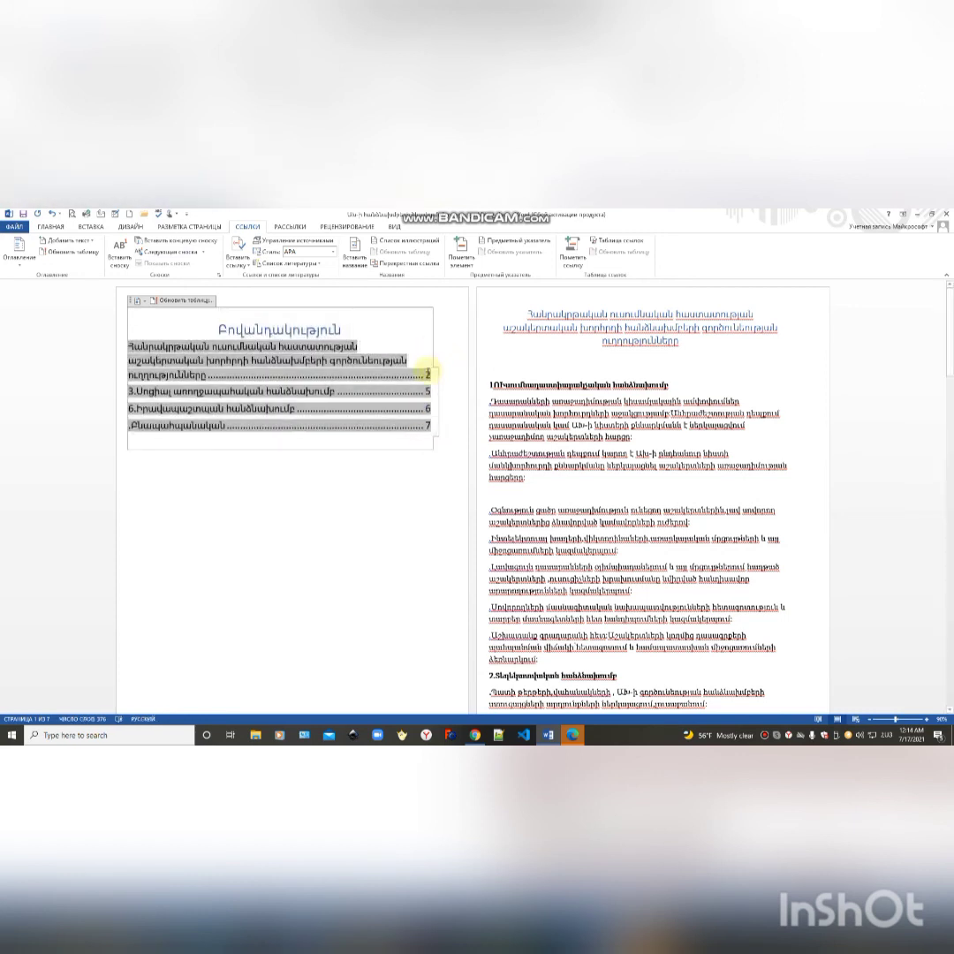
click(256, 357)
scroll(801, 433, down, 2)
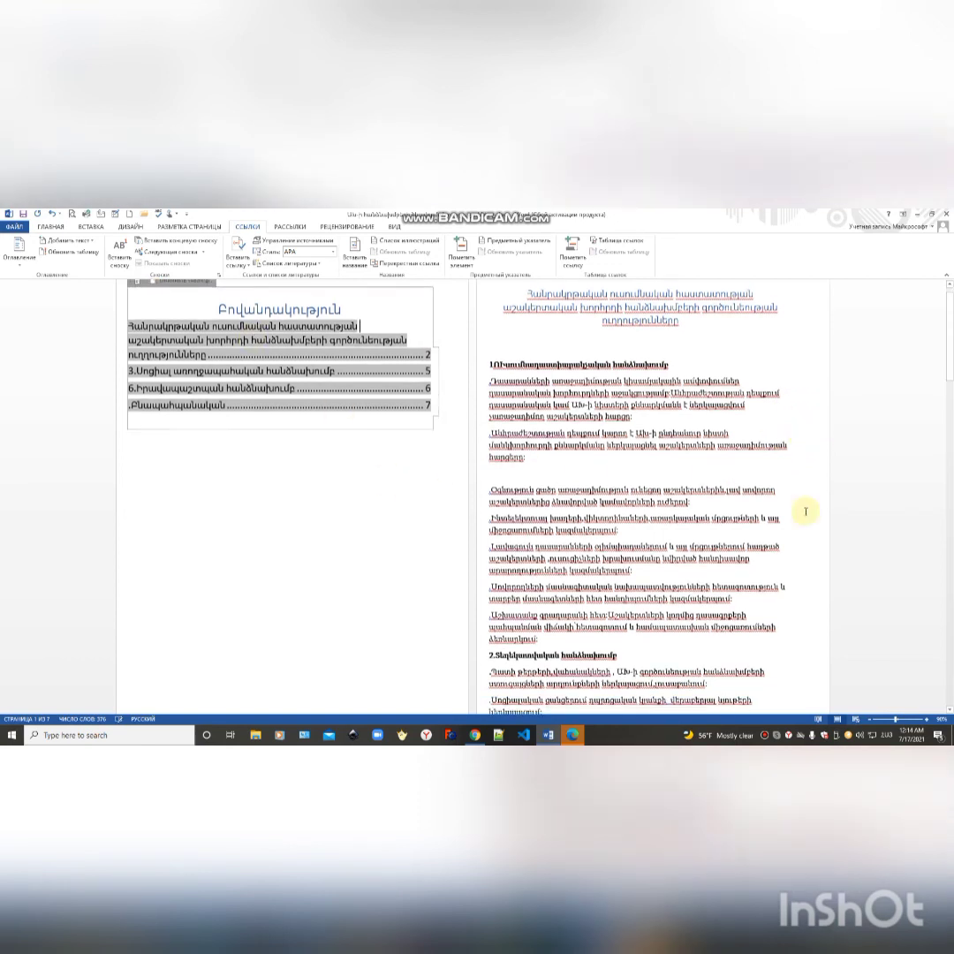
click(690, 696)
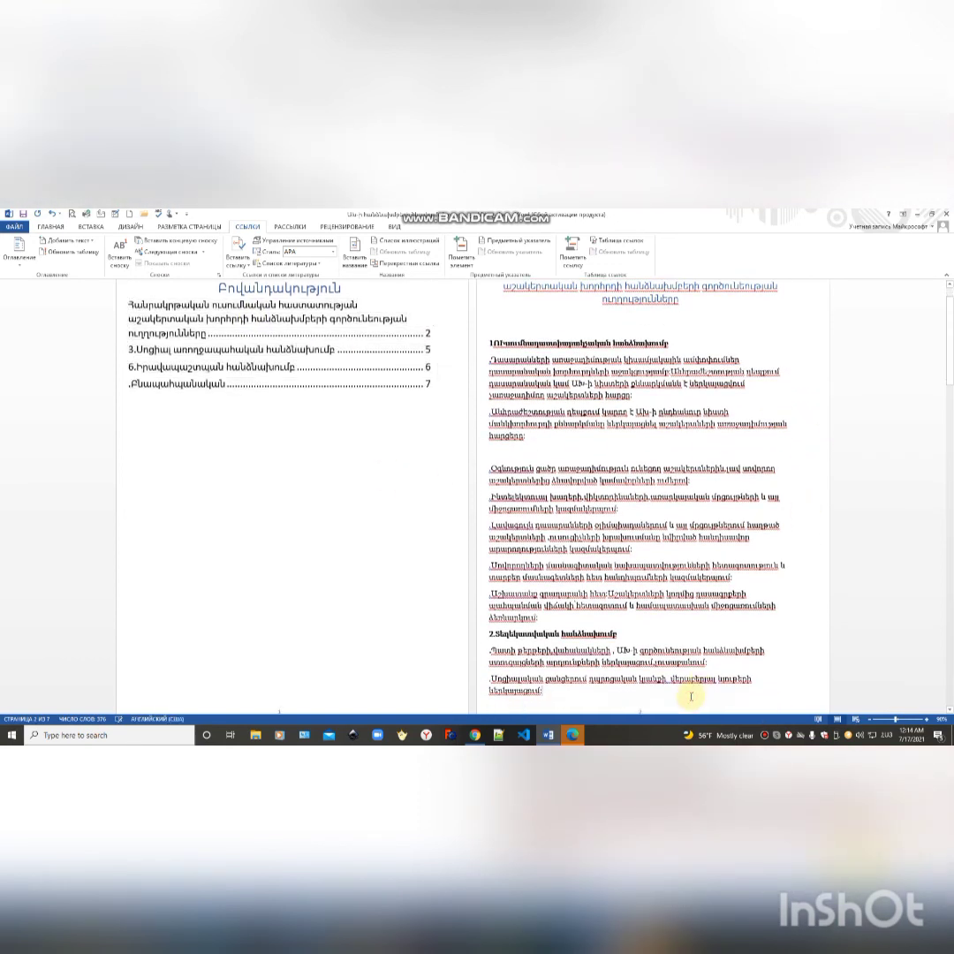
- Insert a page break after page 2's text, extending the report to 10 pages
click(89, 226)
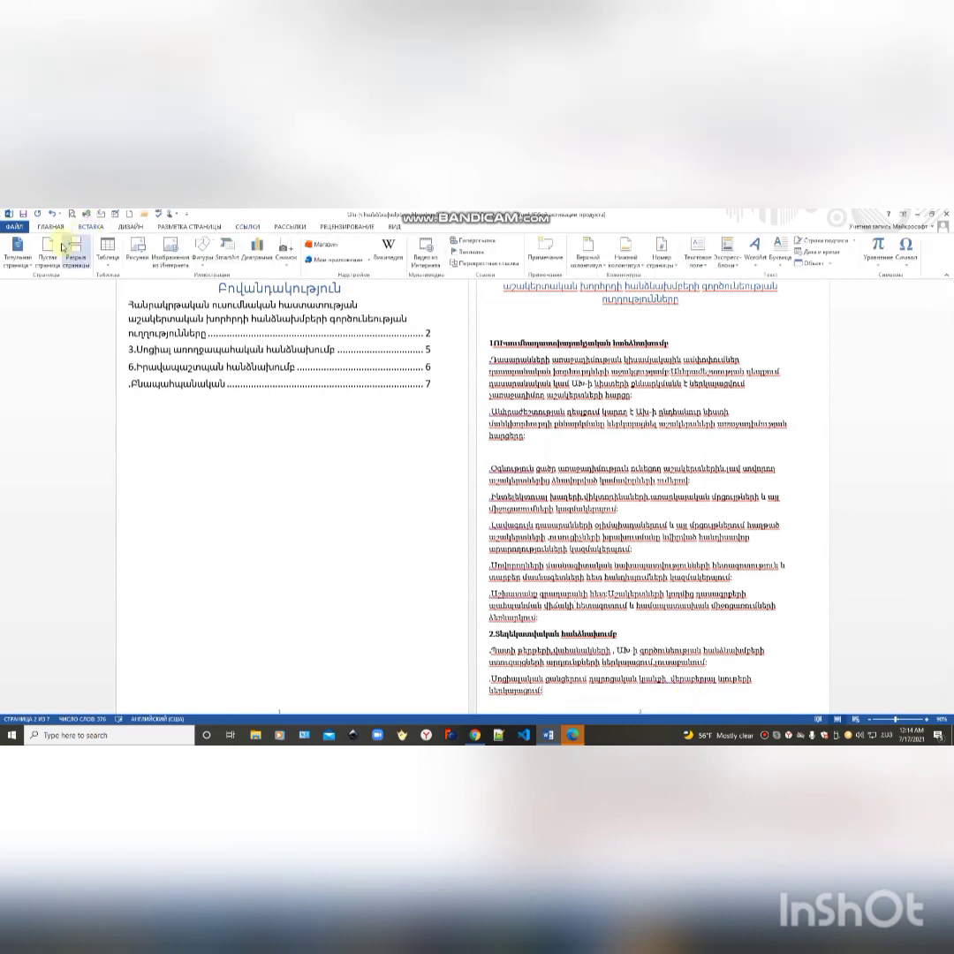
click(74, 248)
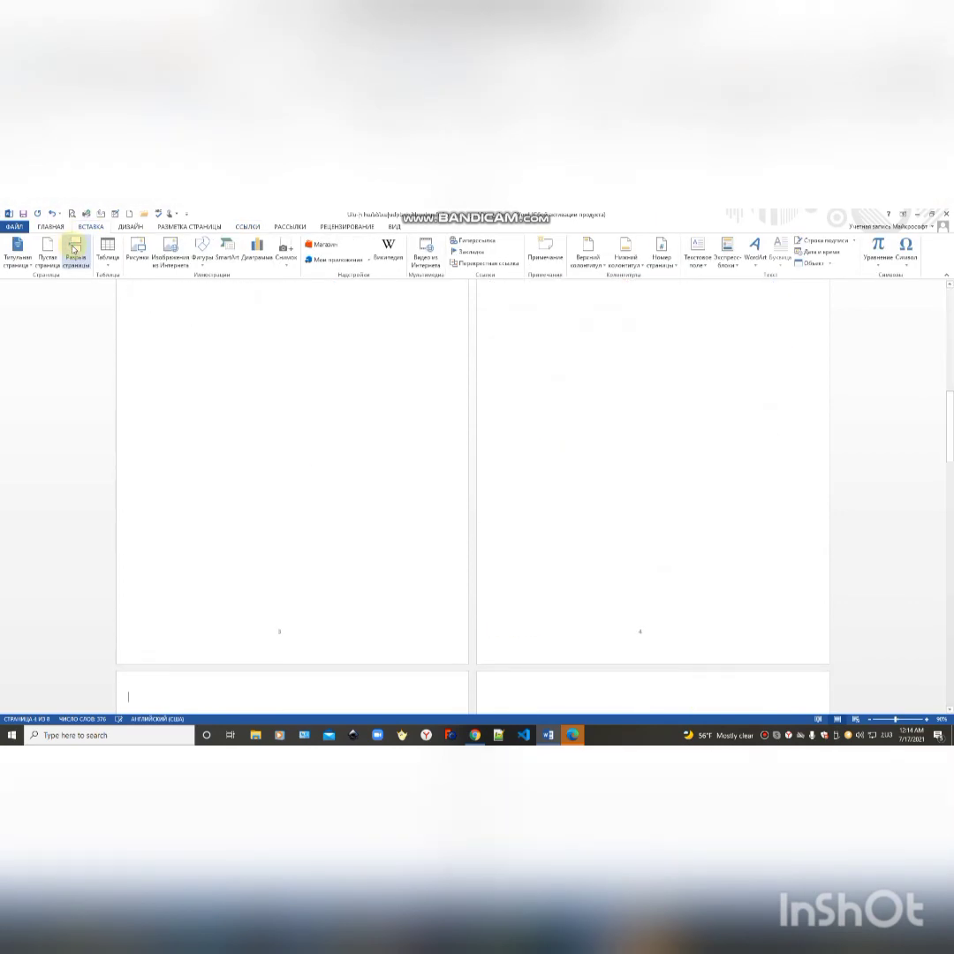
scroll(243, 422, down, 2)
scroll(922, 446, down, 3)
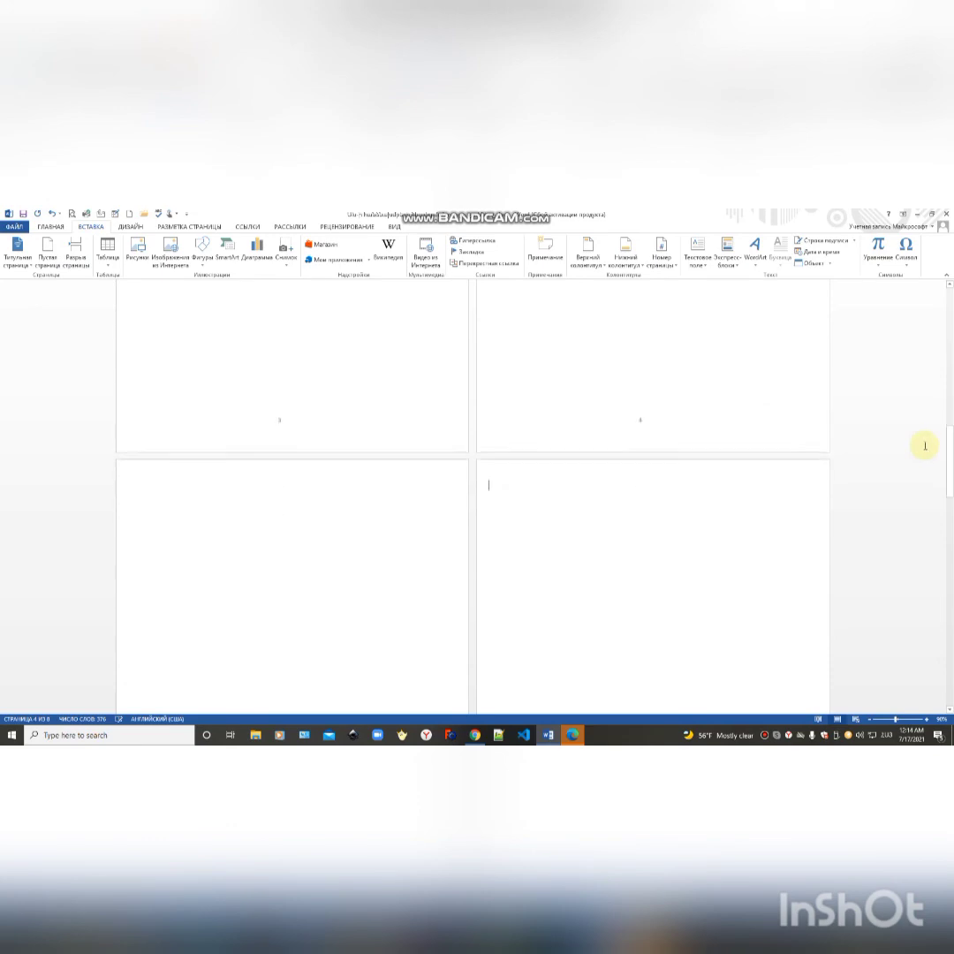
scroll(948, 449, down, 1)
drag(948, 449, 950, 659)
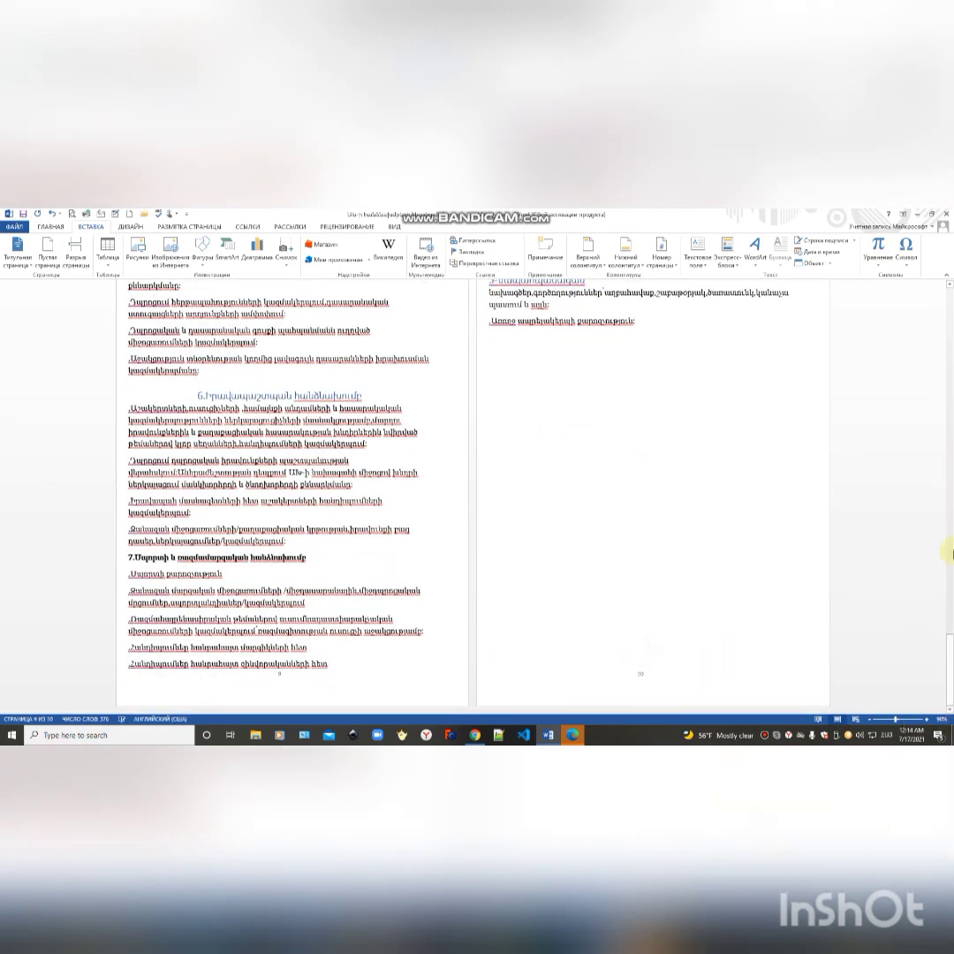
drag(948, 649, 948, 282)
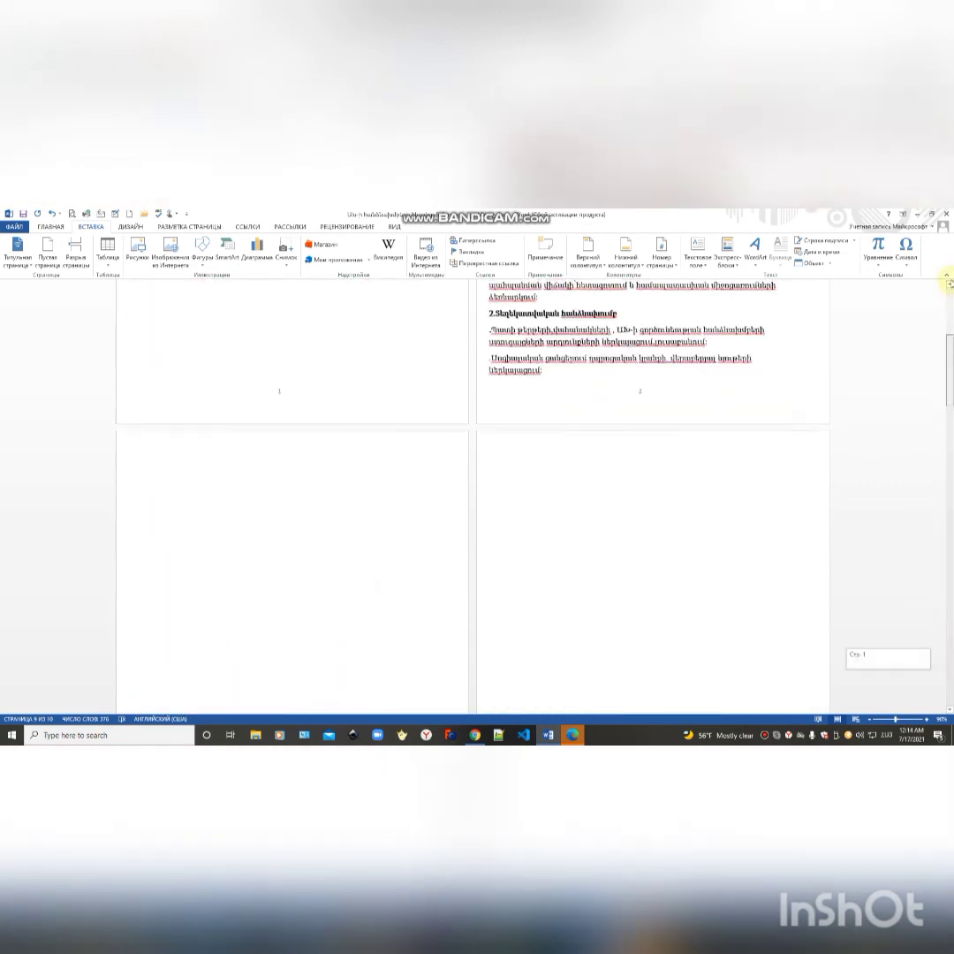
click(422, 421)
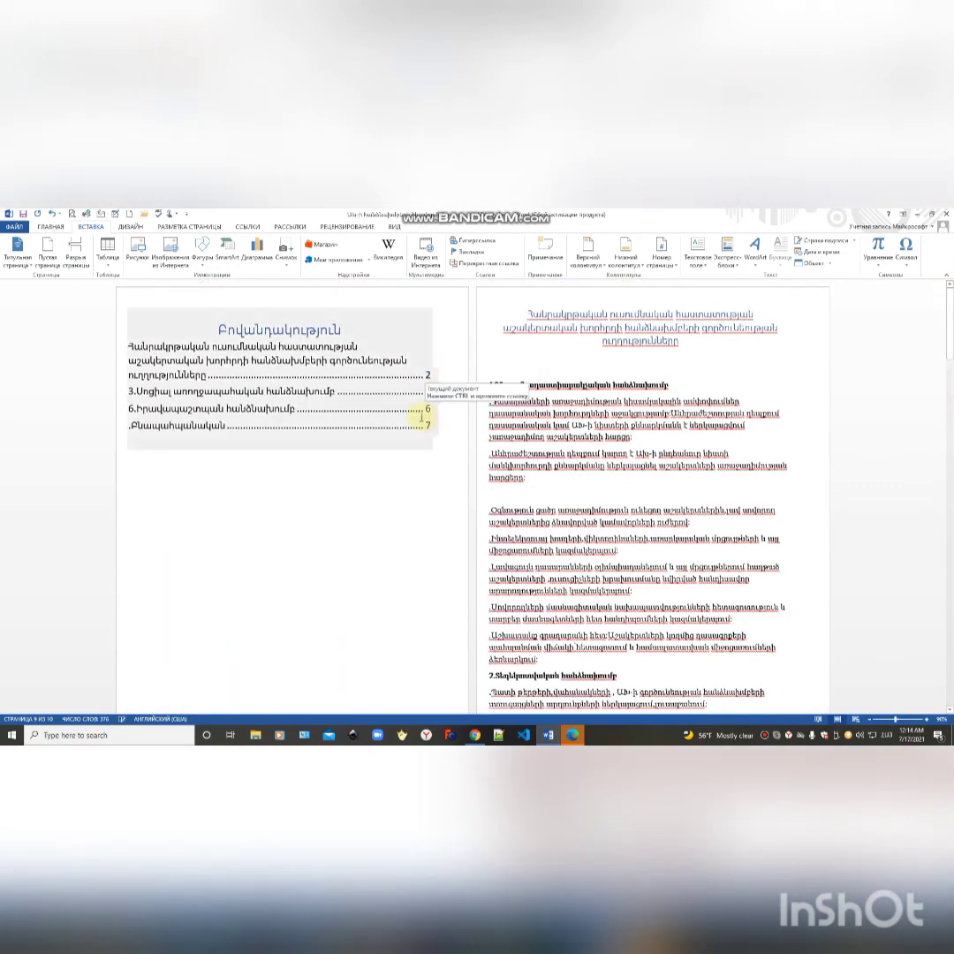
- Update only the table of contents page numbers, now showing 2, 8, 9 and 10
click(422, 422)
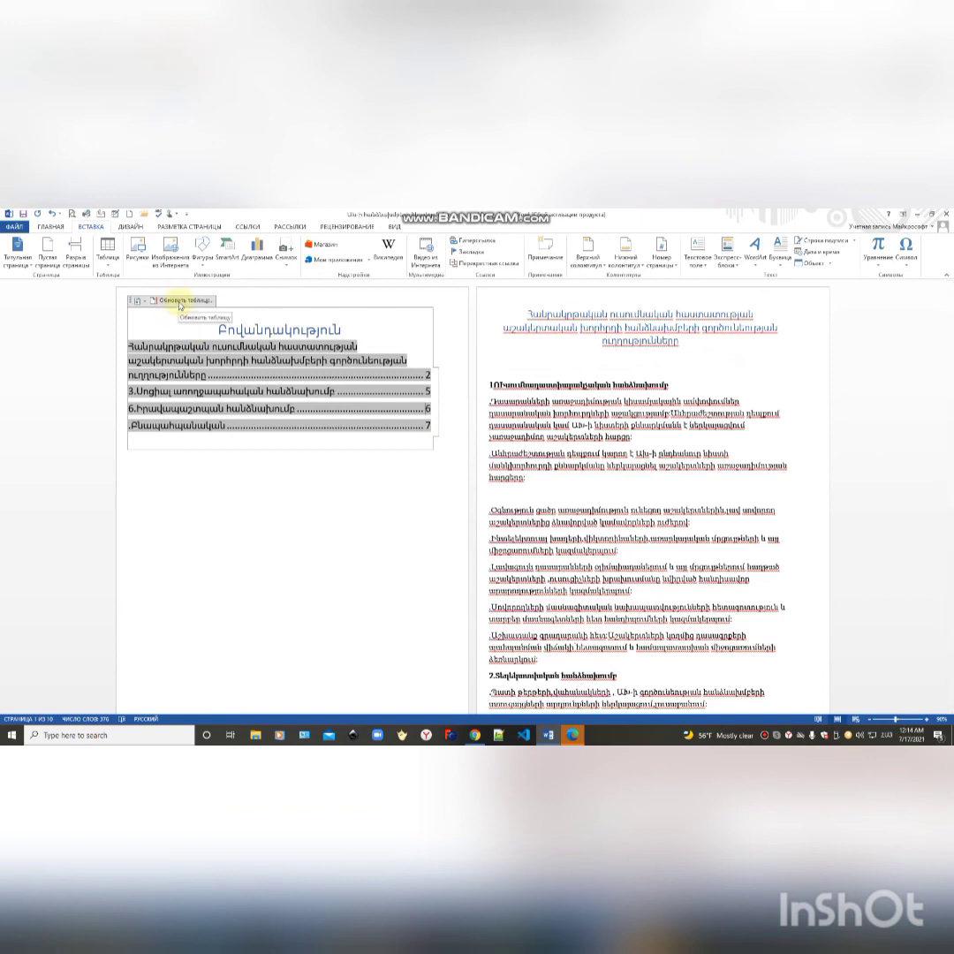
click(180, 302)
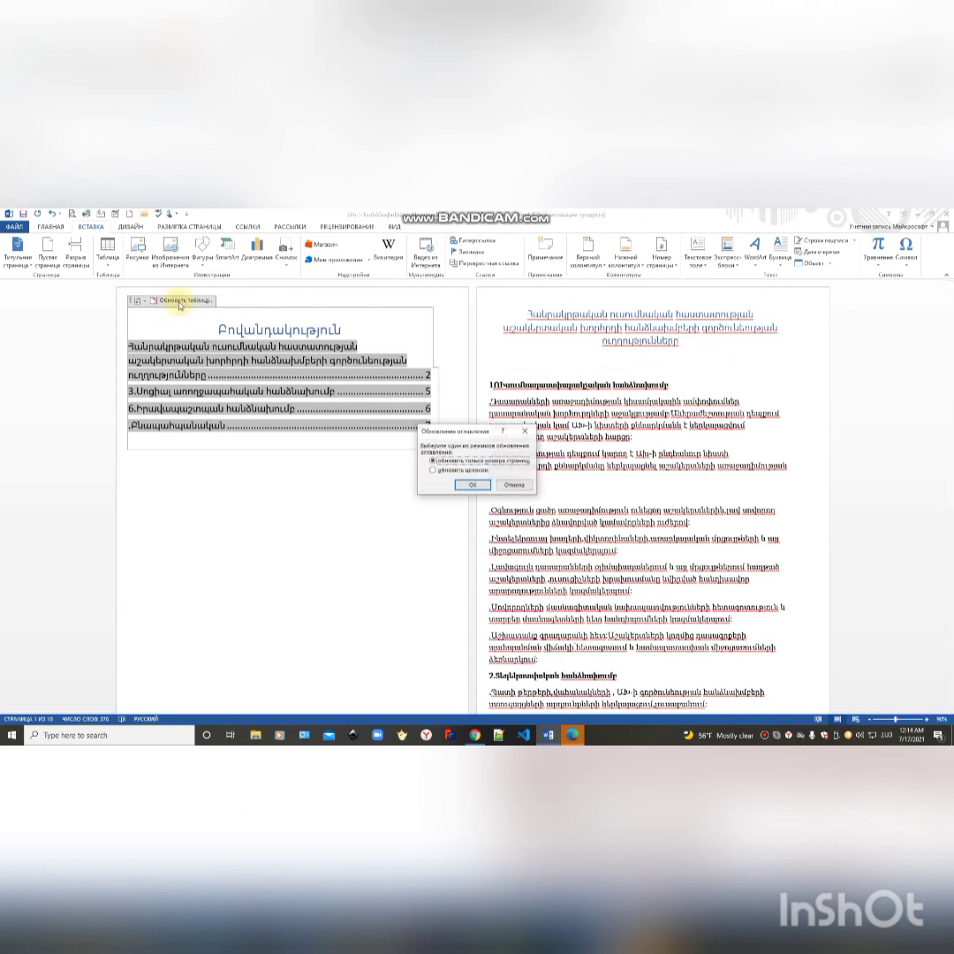
click(475, 486)
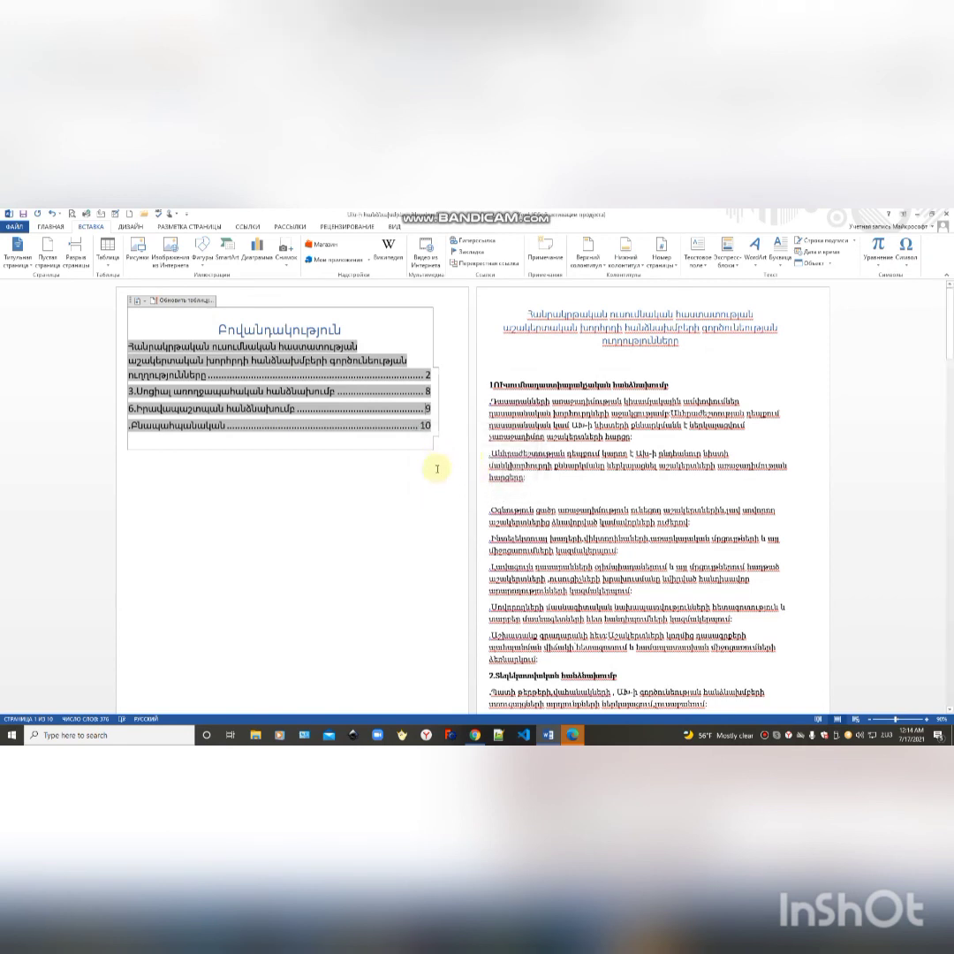